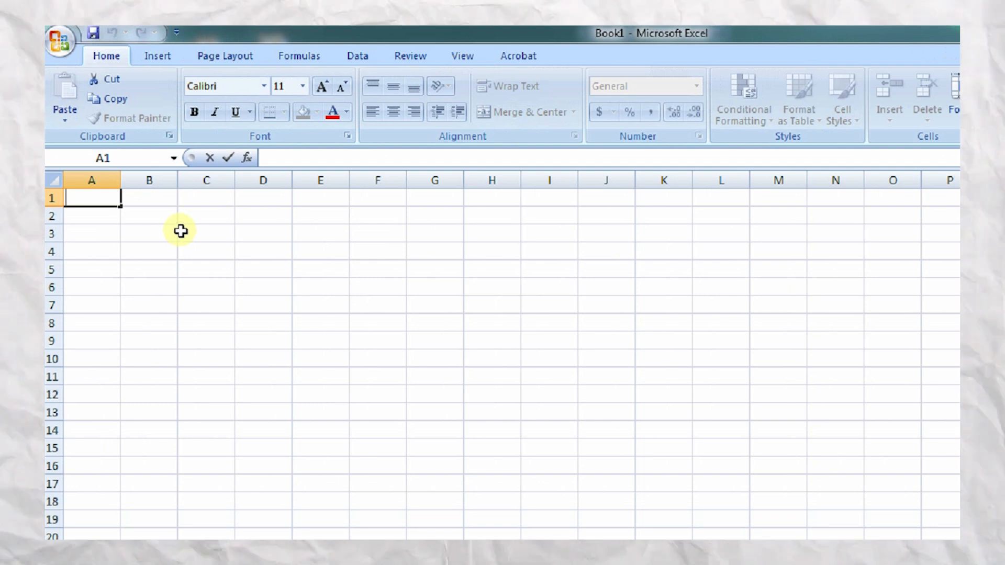
- Enter the column headers Name, Eng, Hin, Math and Total in cells A1 to E1
click(110, 199)
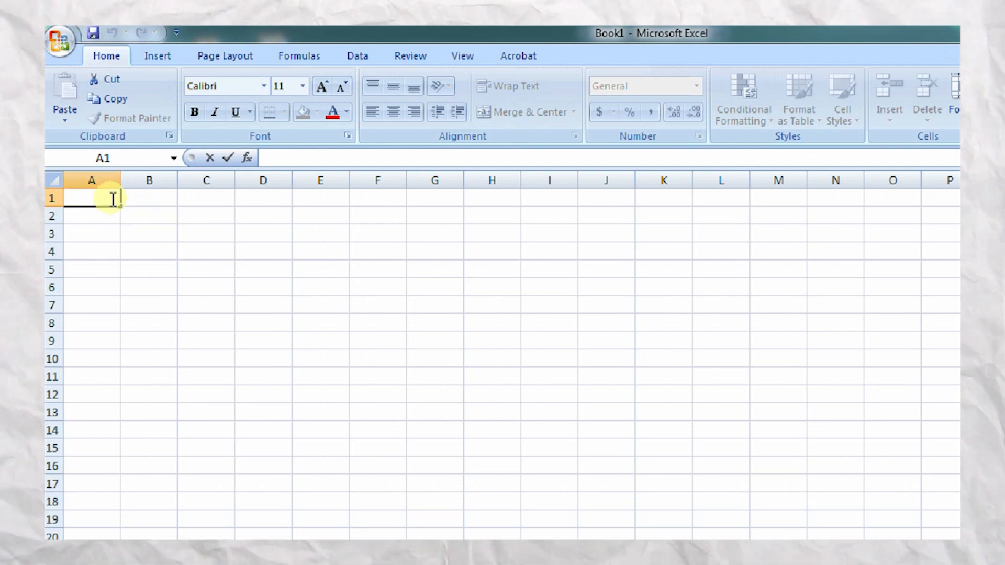
text(Name)
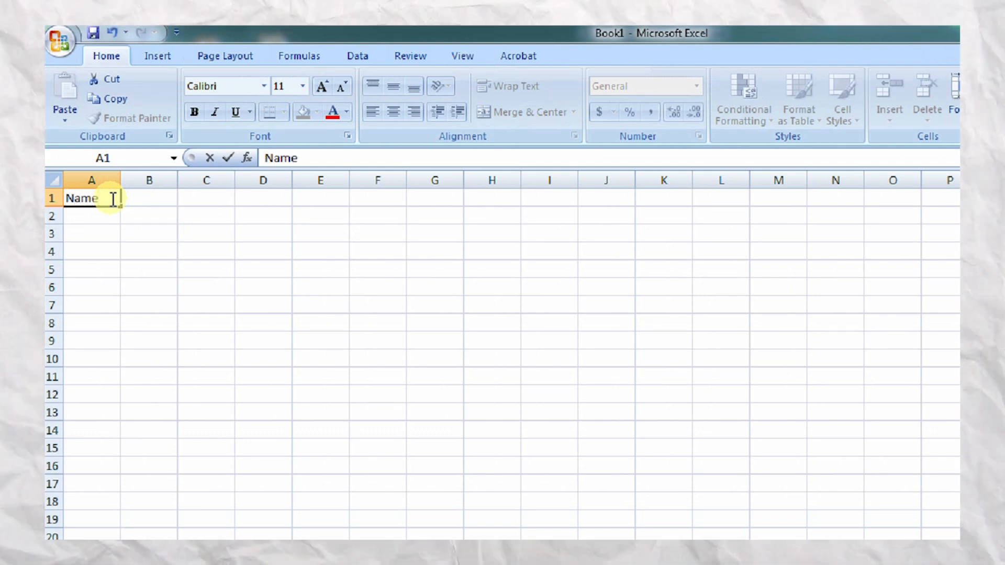
key(Tab)
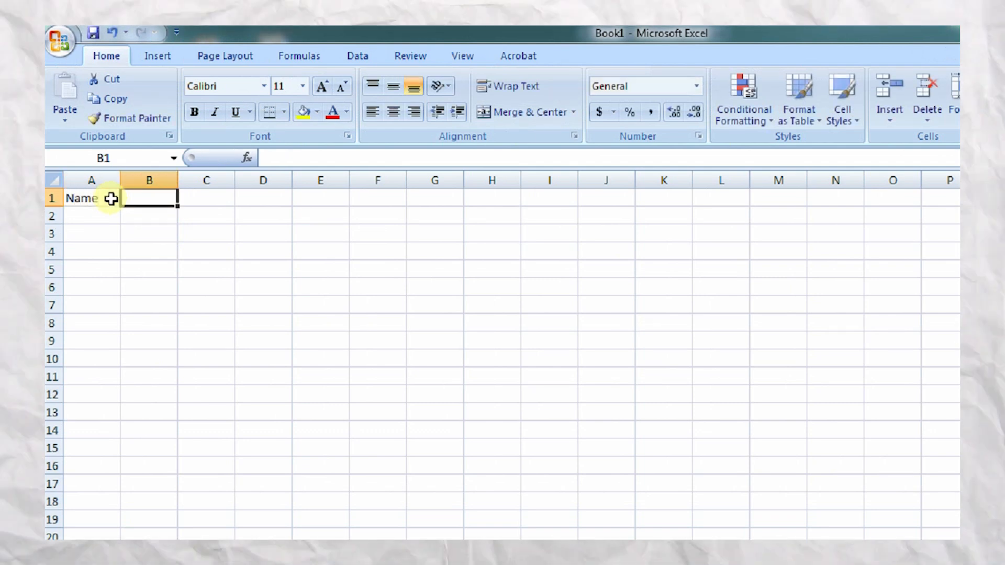
text(Eng)
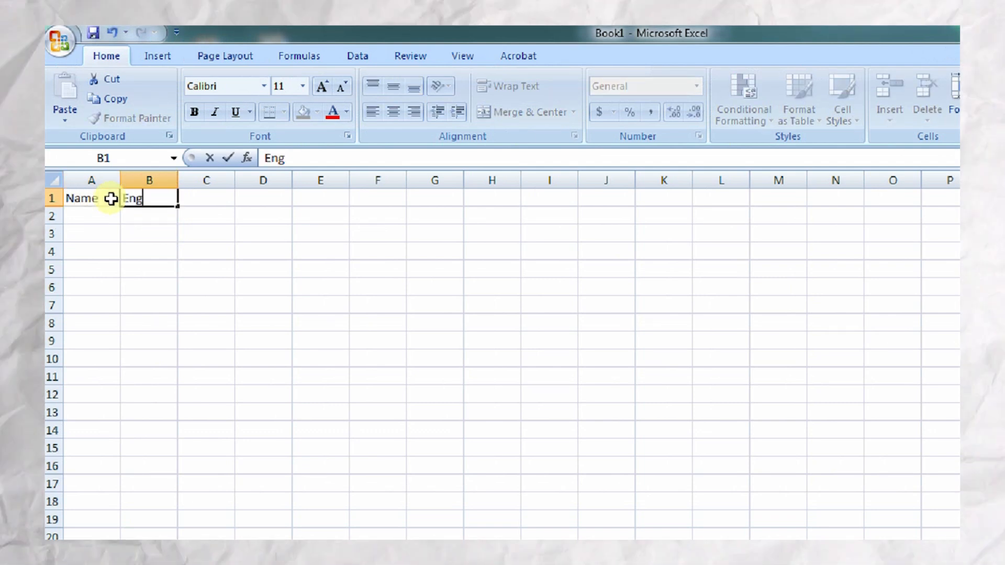
key(Tab)
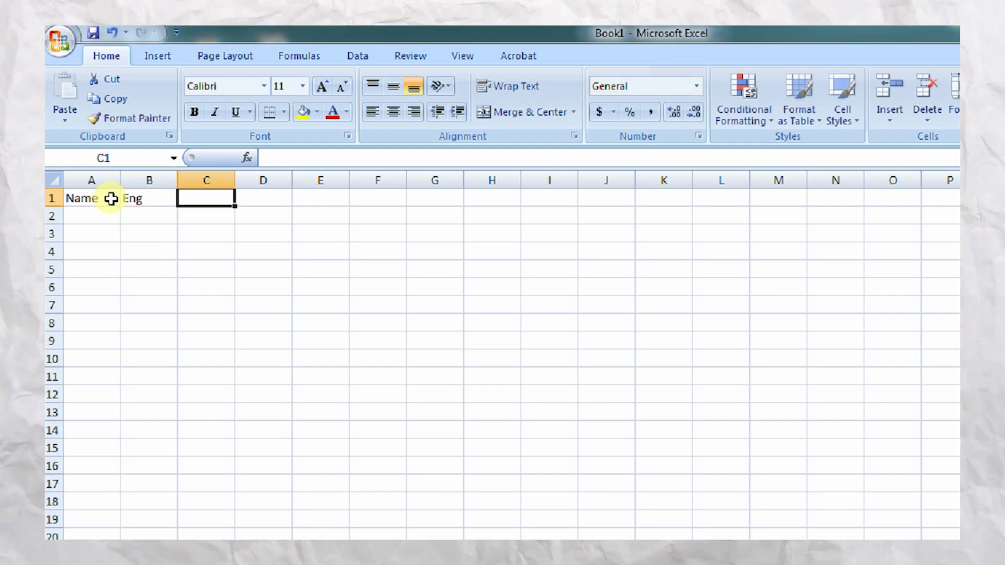
text(hi)
key(BackSpace)
key(BackSpace)
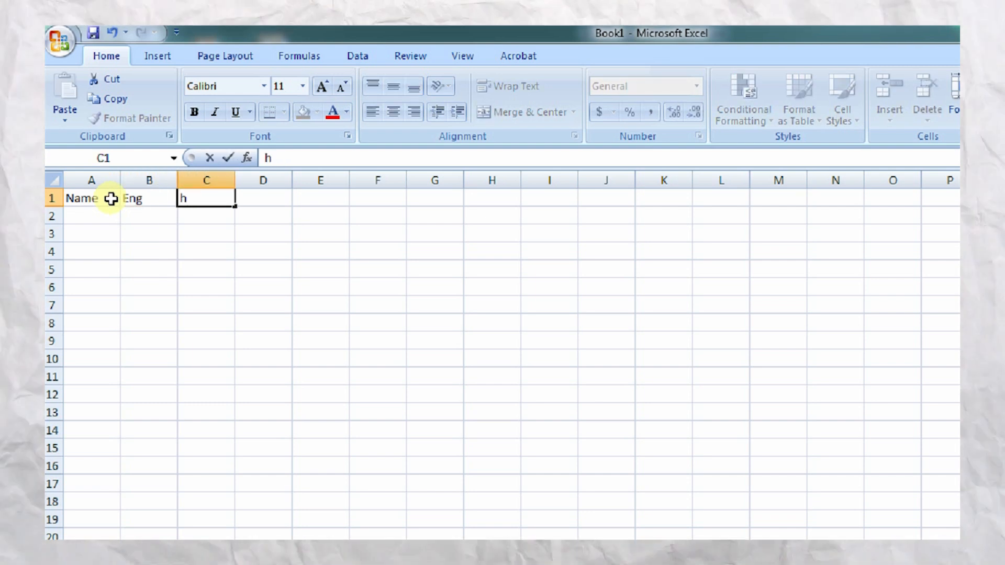
text(Hin)
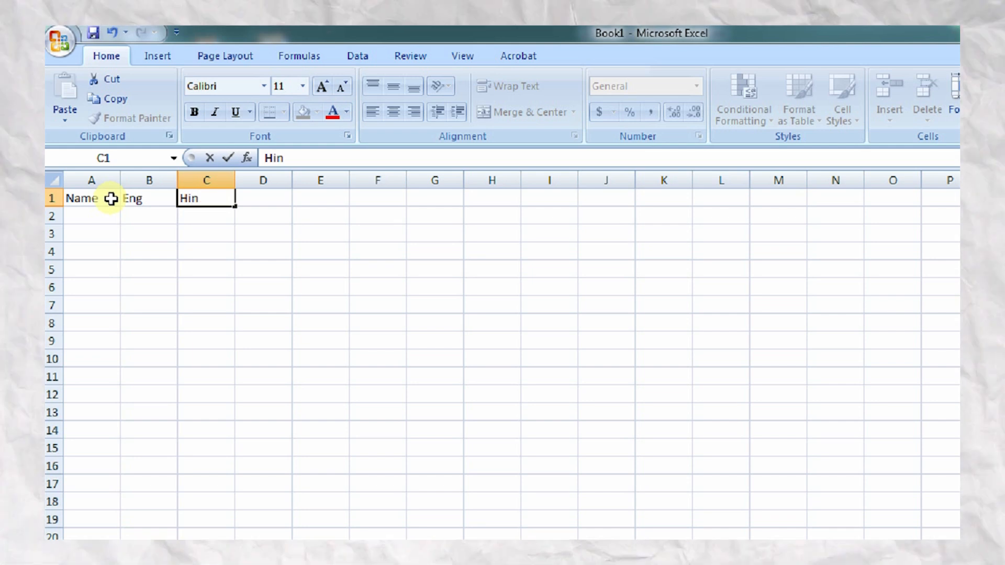
key(Tab)
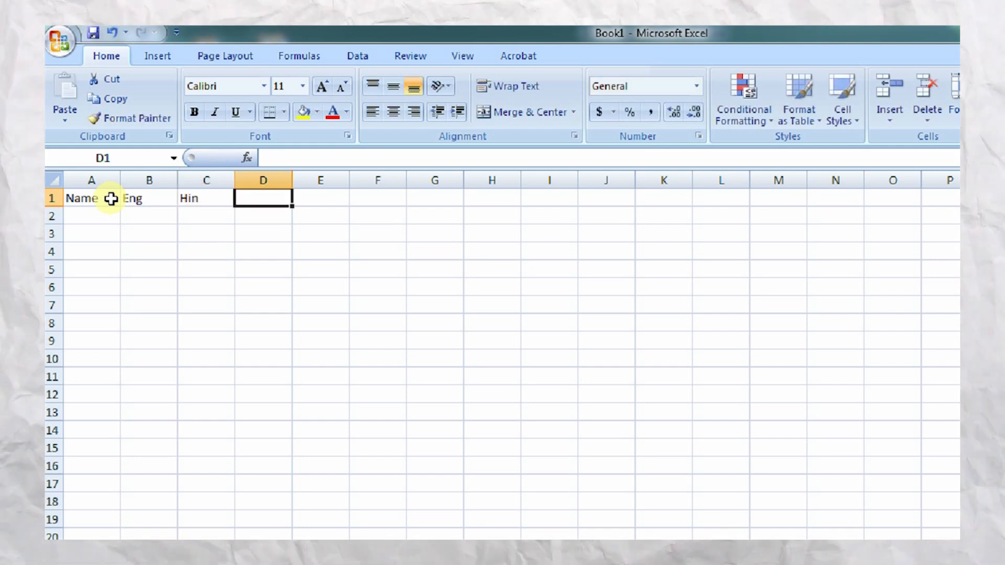
text(Math)
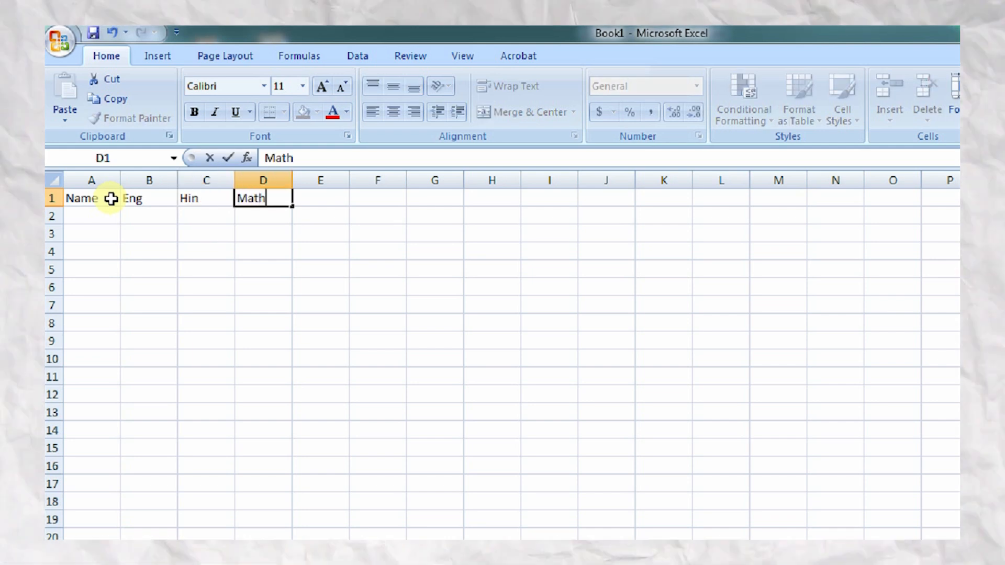
key(Tab)
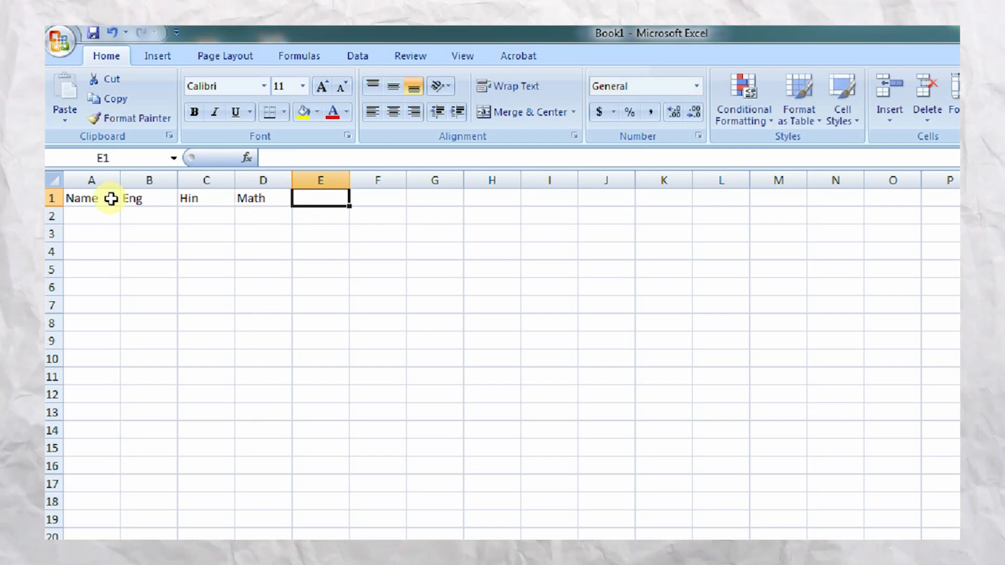
text(Total)
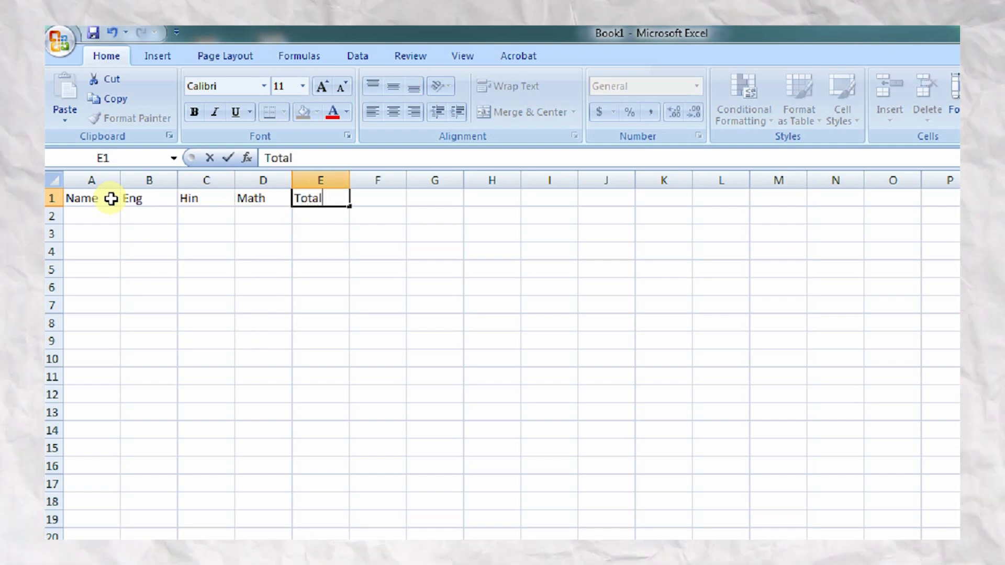
- Fill cells A2 to A6 under the Name header with the five students' first names
click(96, 215)
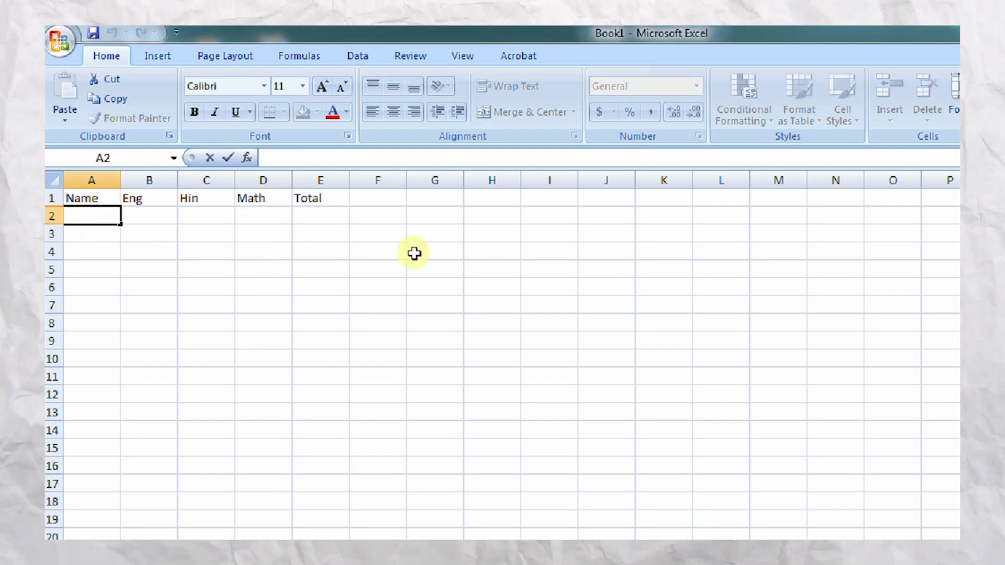
text(Ku)
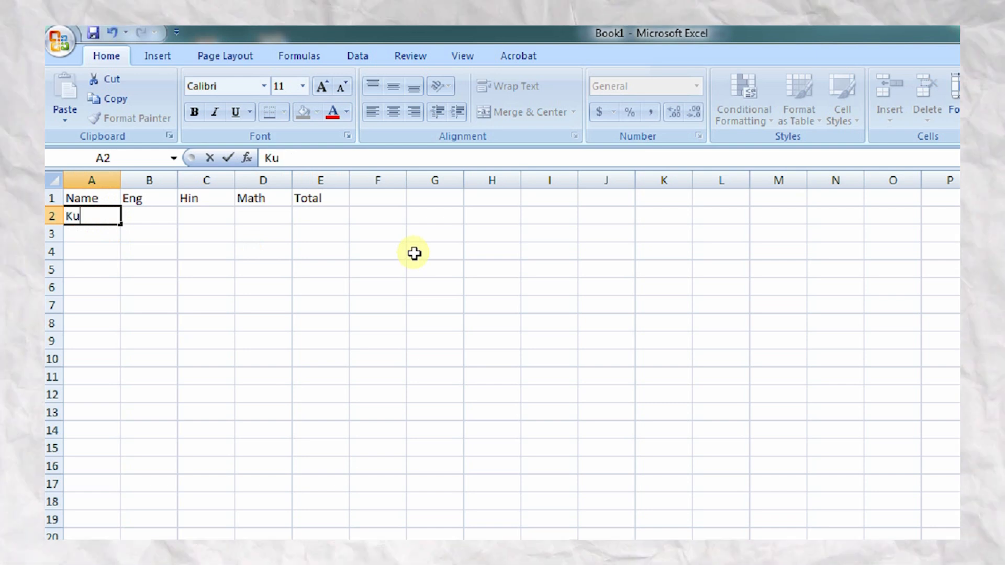
text(nal)
key(Return)
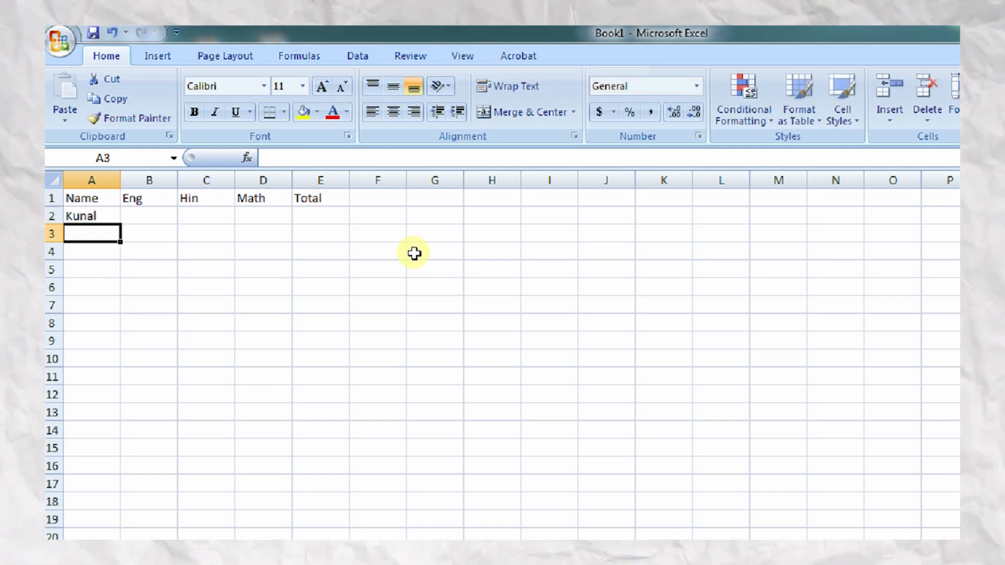
text(Manju)
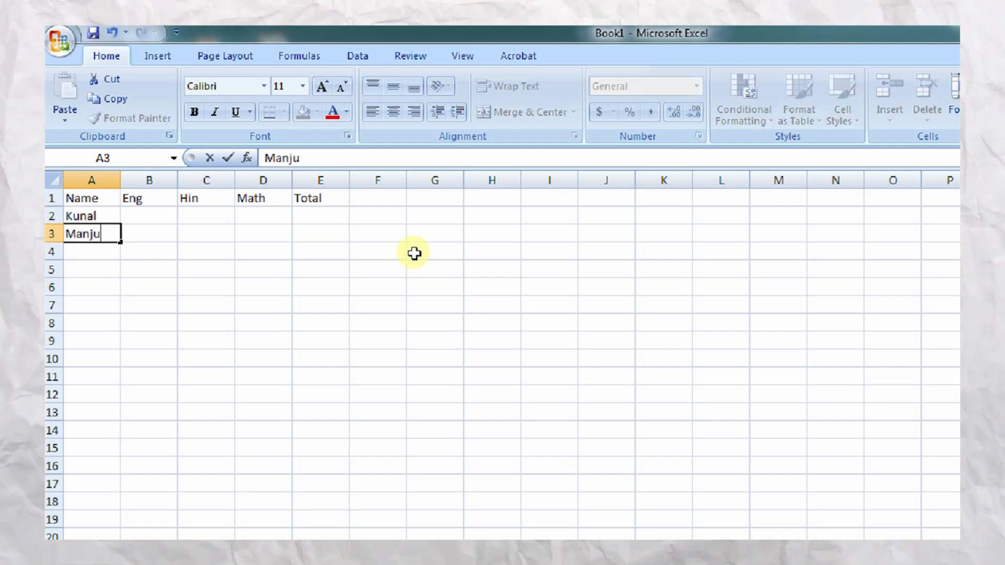
key(Return)
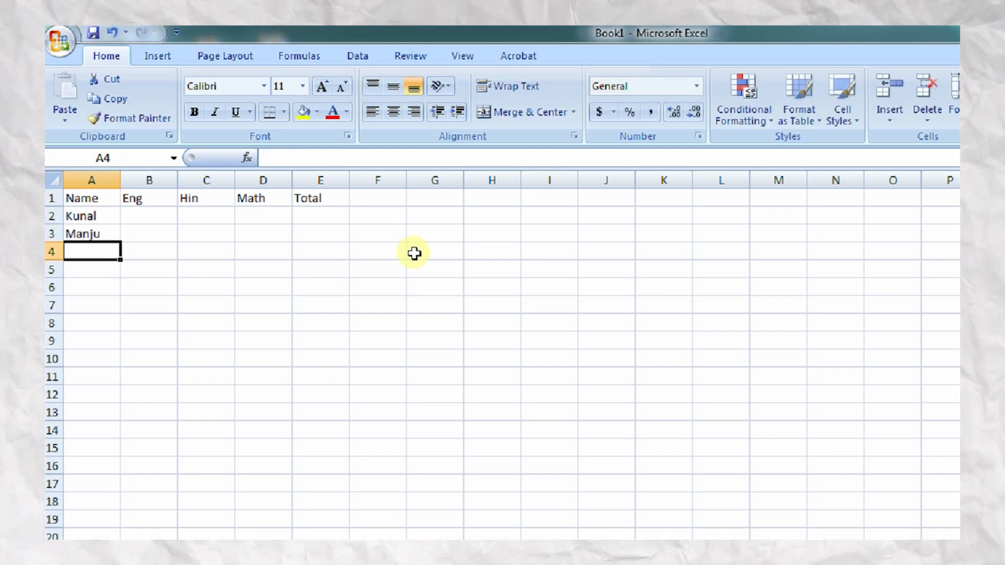
text(Ra)
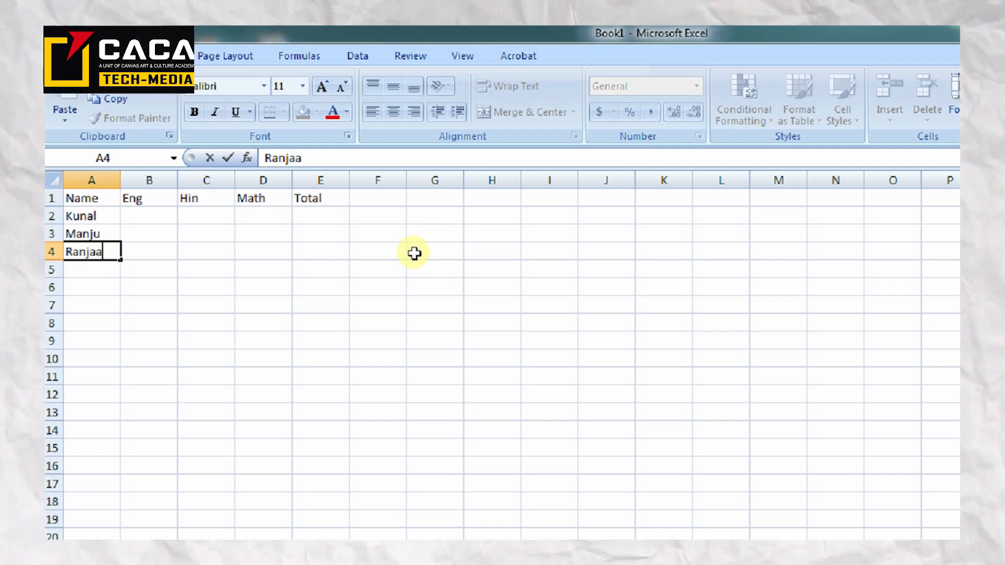
text(njana)
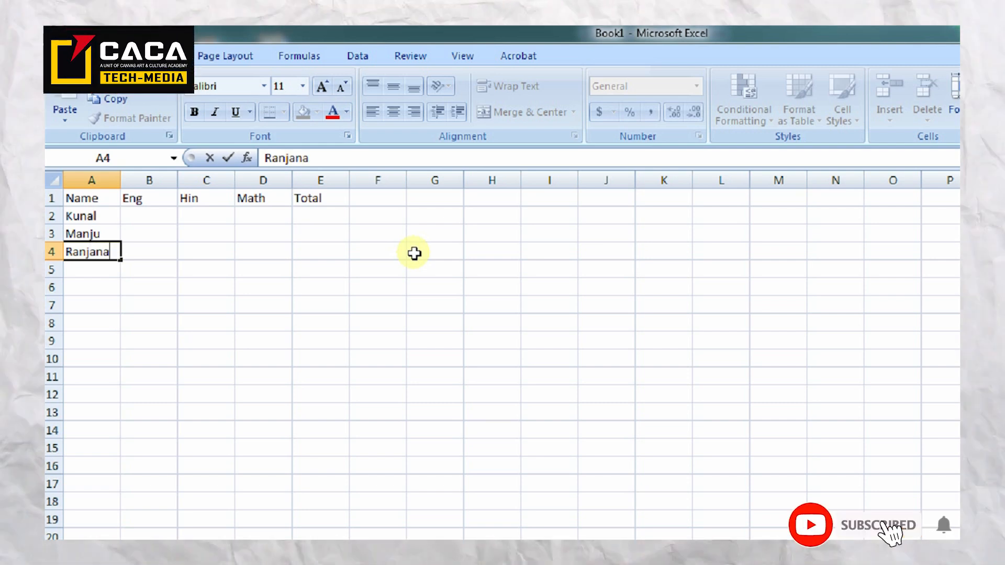
key(Return)
text(a)
key(BackSpace)
text(Ankita)
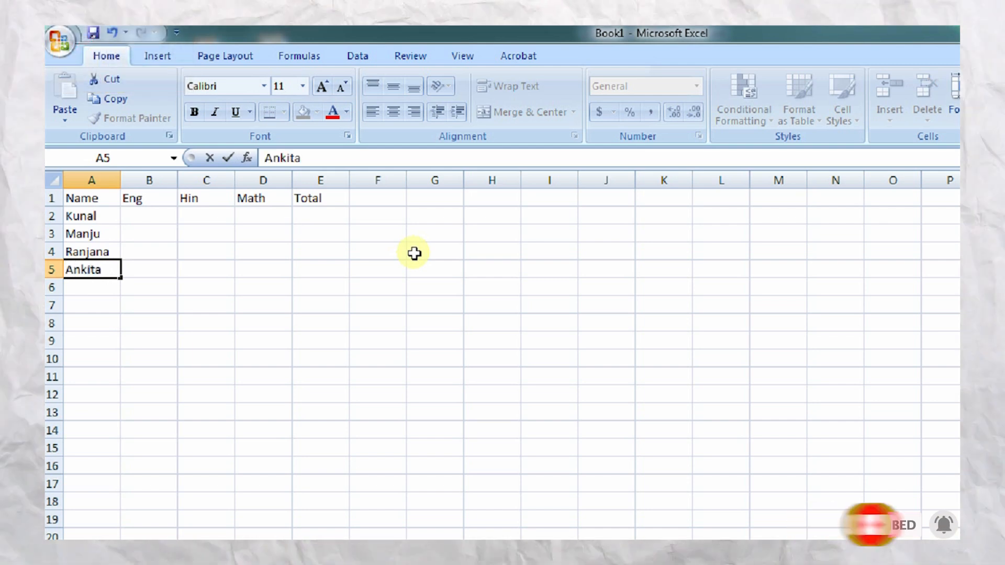
key(Return)
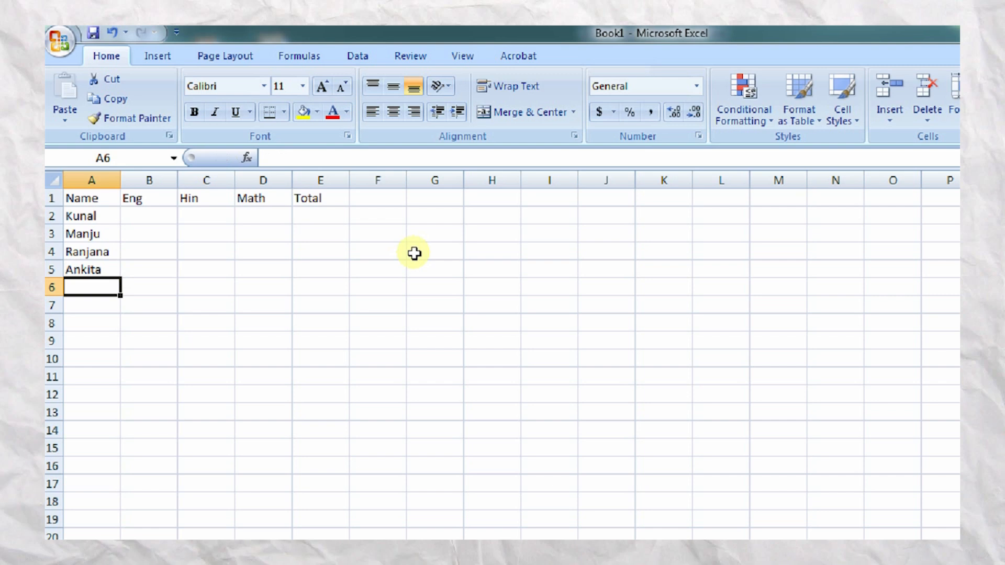
text(Hemant)
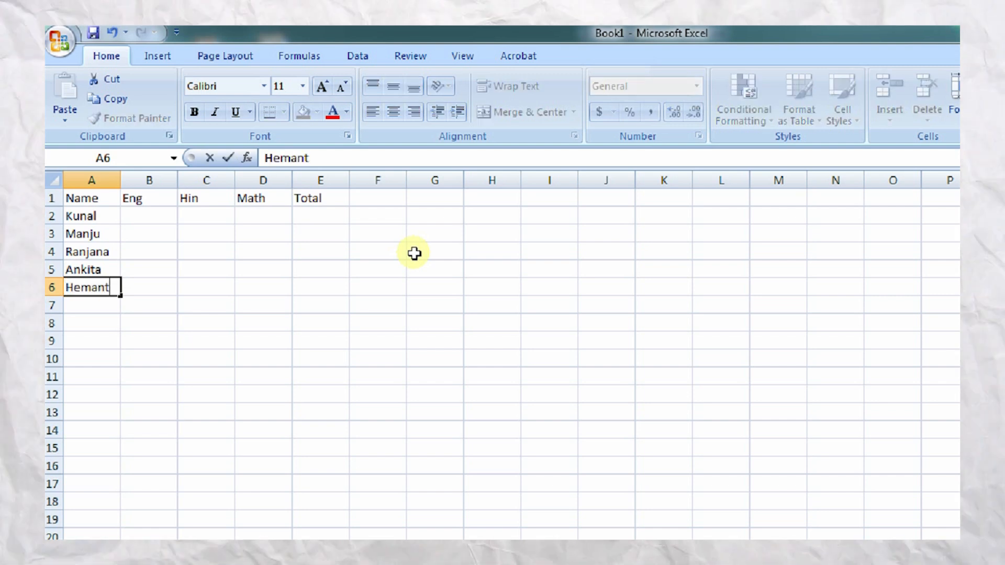
- Enter the Eng marks 75, 65, 80, 71 and 94 in cells B2 to B6
key(Up)
key(Up)
key(Up)
key(Up)
key(Right)
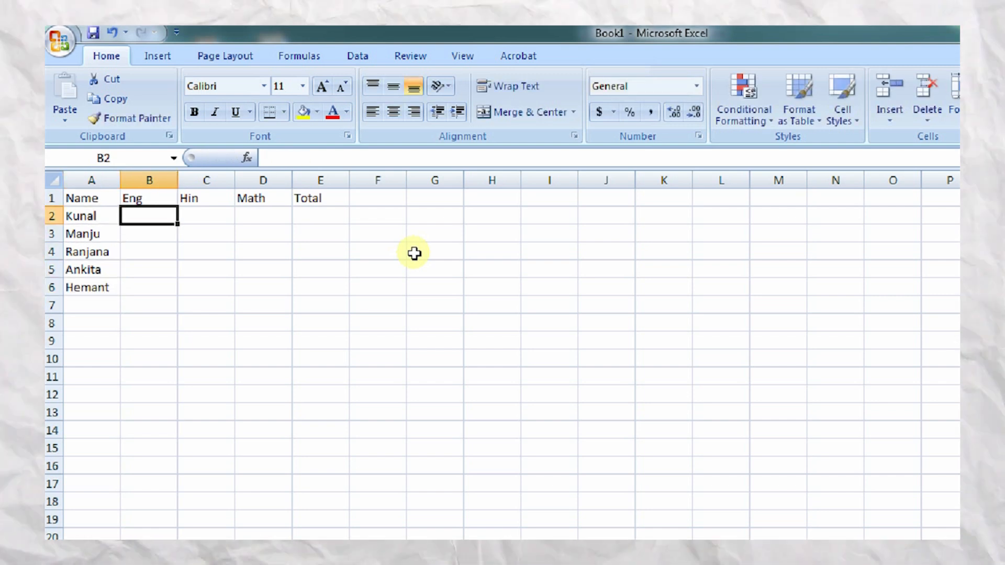
text(75)
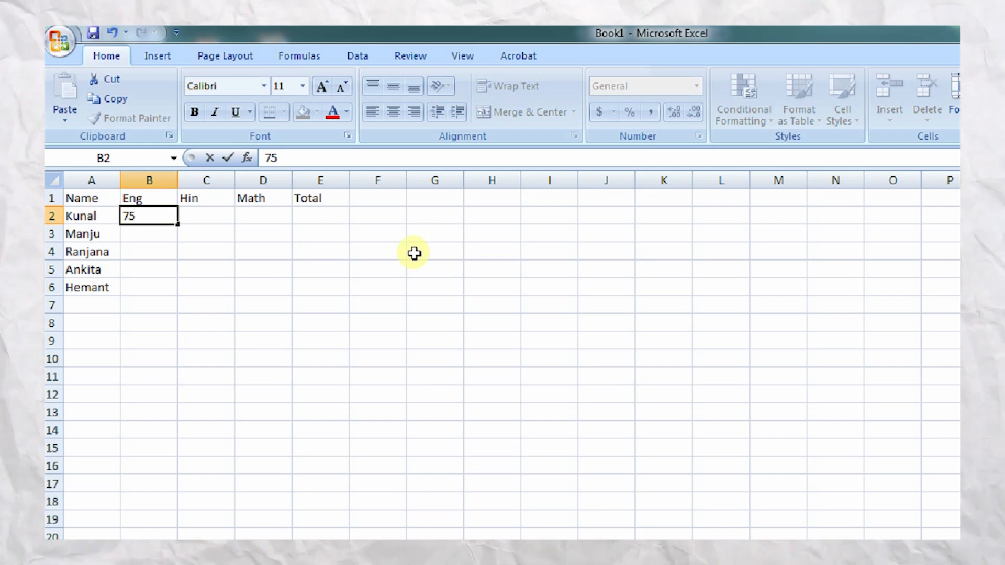
key(Return)
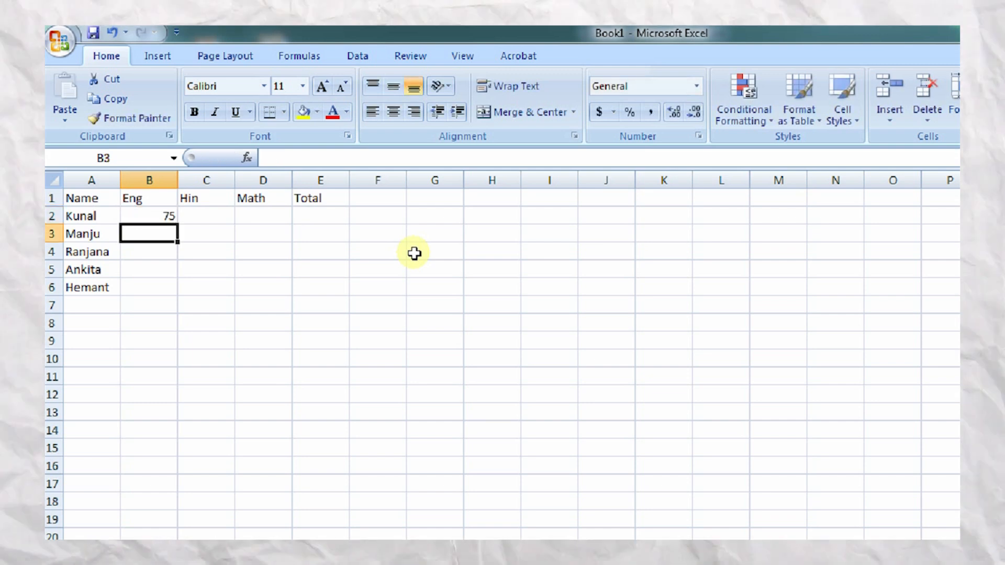
text(65)
key(Return)
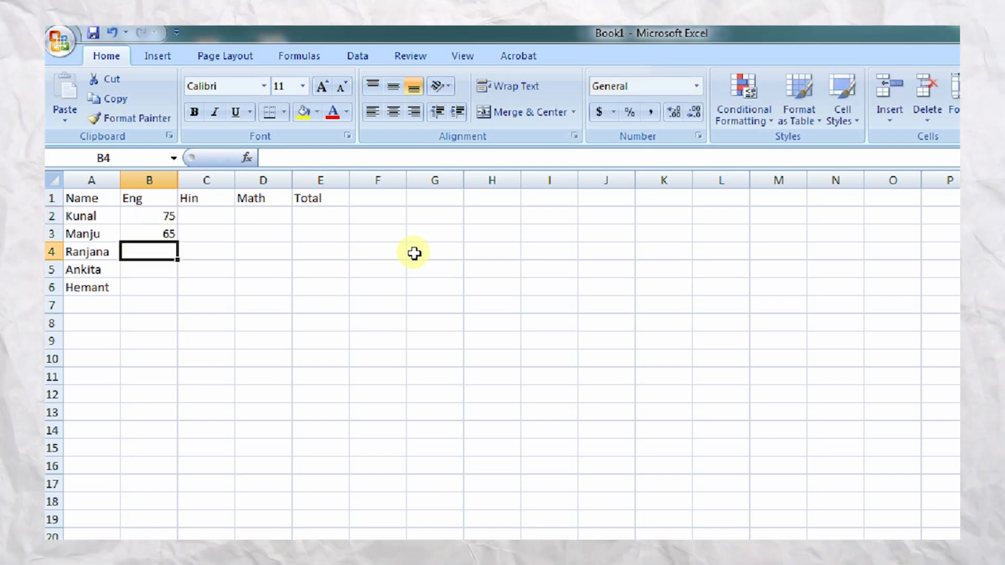
text(80)
key(Return)
text(7)
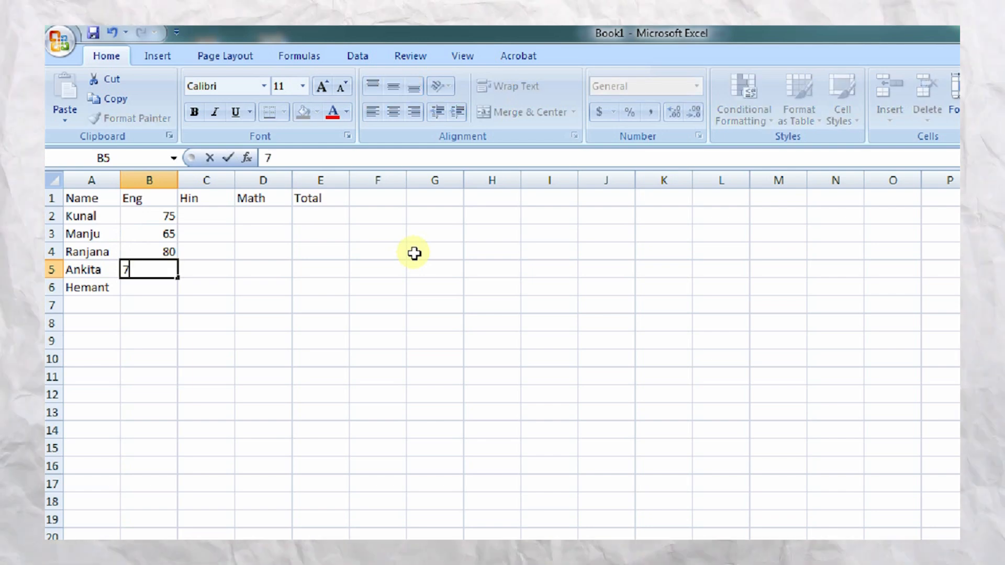
text(1)
key(Return)
text(+)
key(Escape)
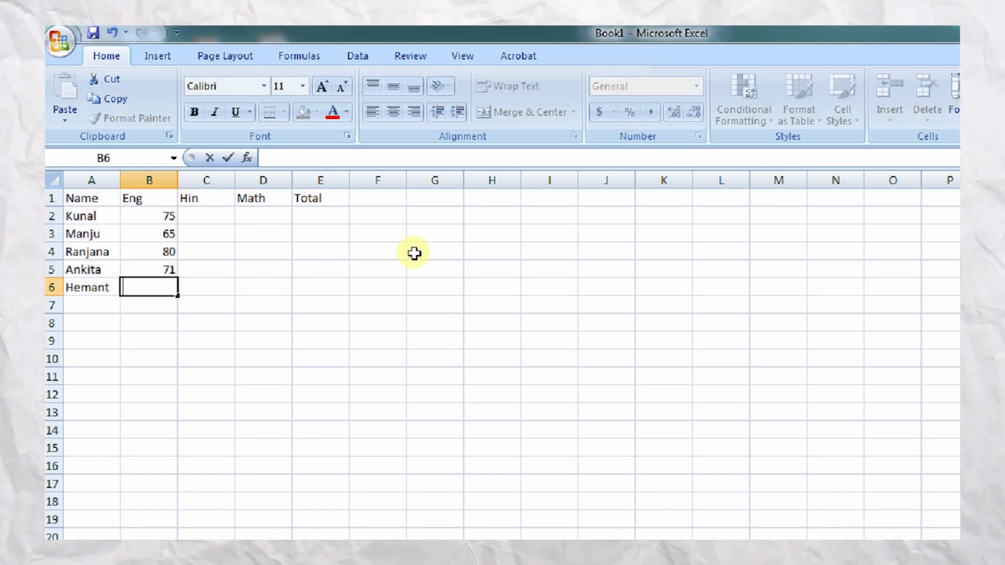
key(Tab)
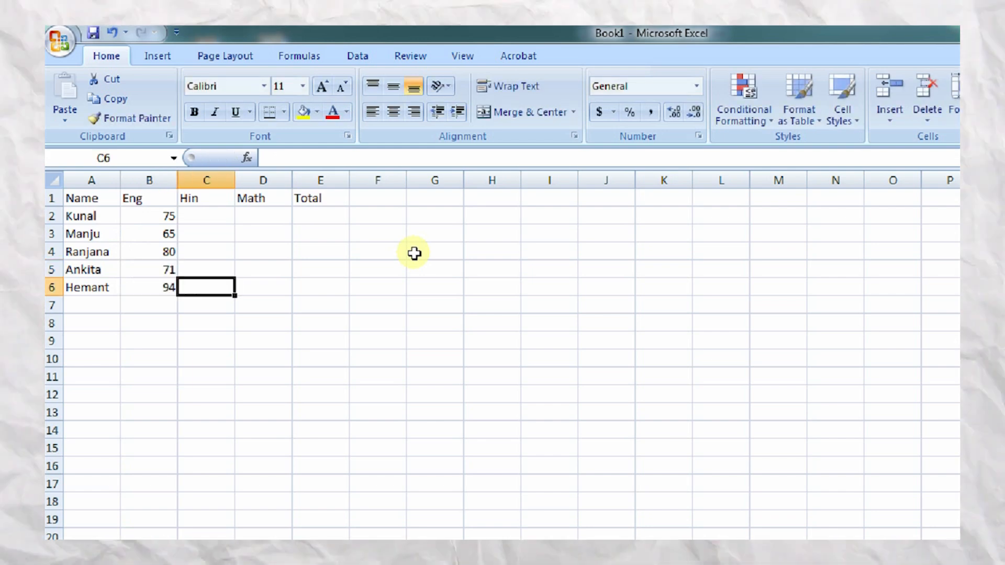
- Enter the Hin marks 78, 70, 85, 78 and 86 in cells C2 to C6
key(Up)
key(Up)
key(Up)
key(Up)
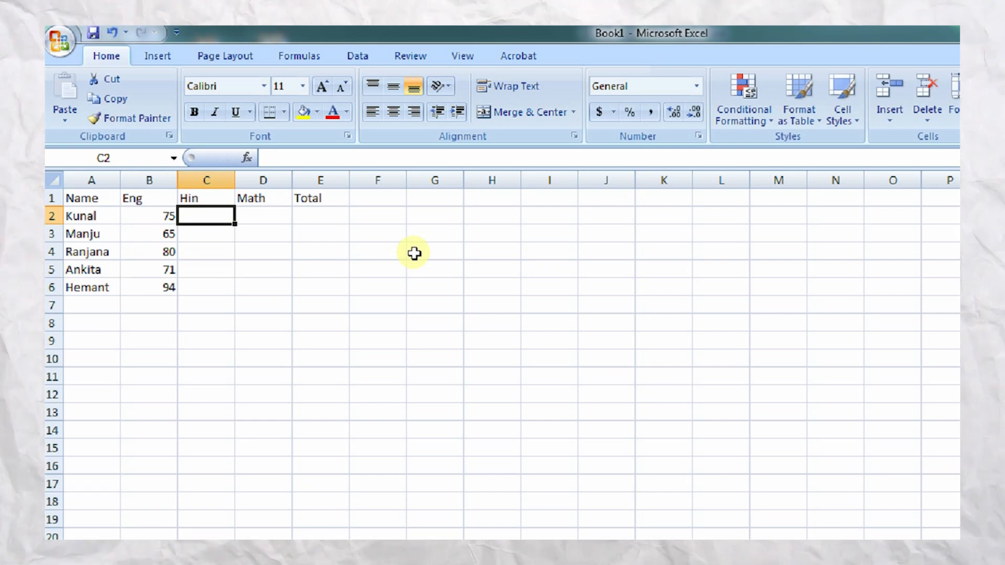
text(78)
key(Return)
text(65)
key(Return)
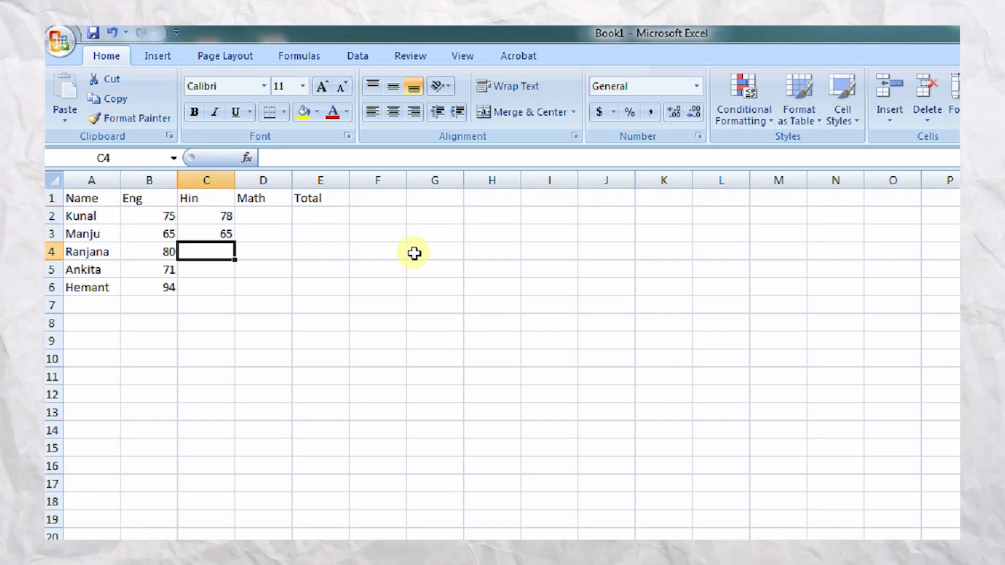
key(Up)
text(70)
key(Return)
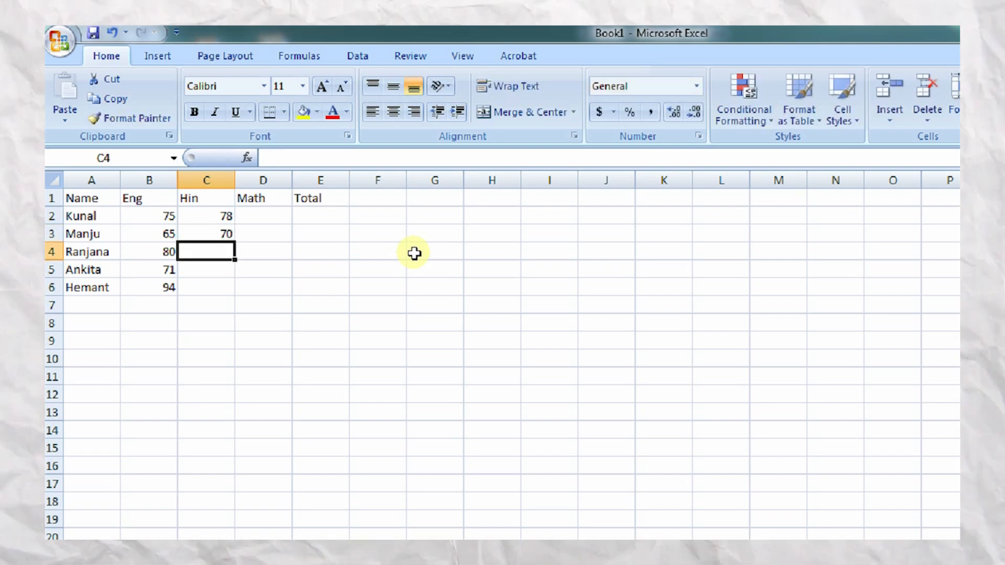
text(85)
key(Return)
text(78)
key(Return)
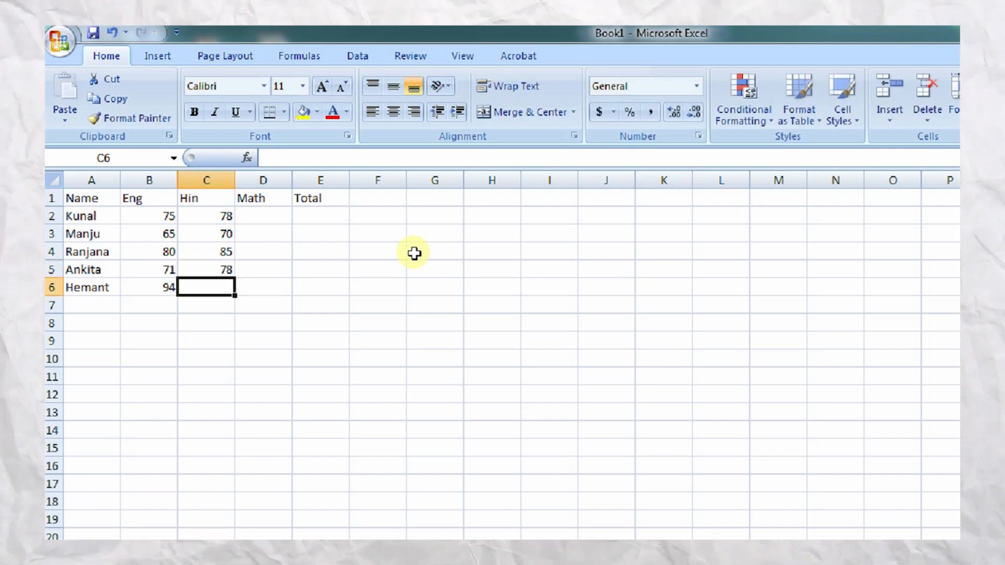
text(86)
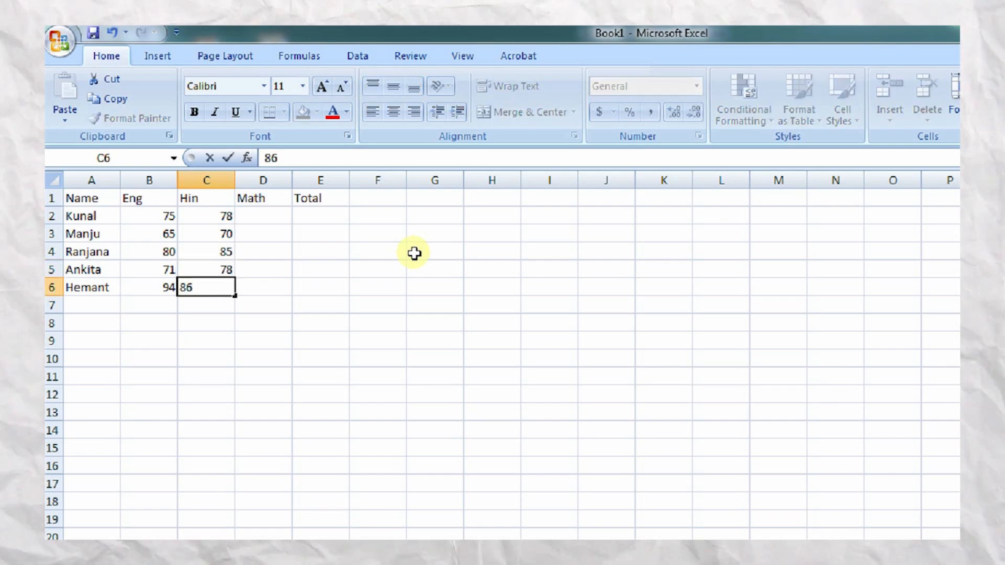
- Enter the Math marks 80, 76, 90, 90 and 97 in cells D2 to D6
key(Right)
key(Up)
key(Up)
key(Up)
key(Up)
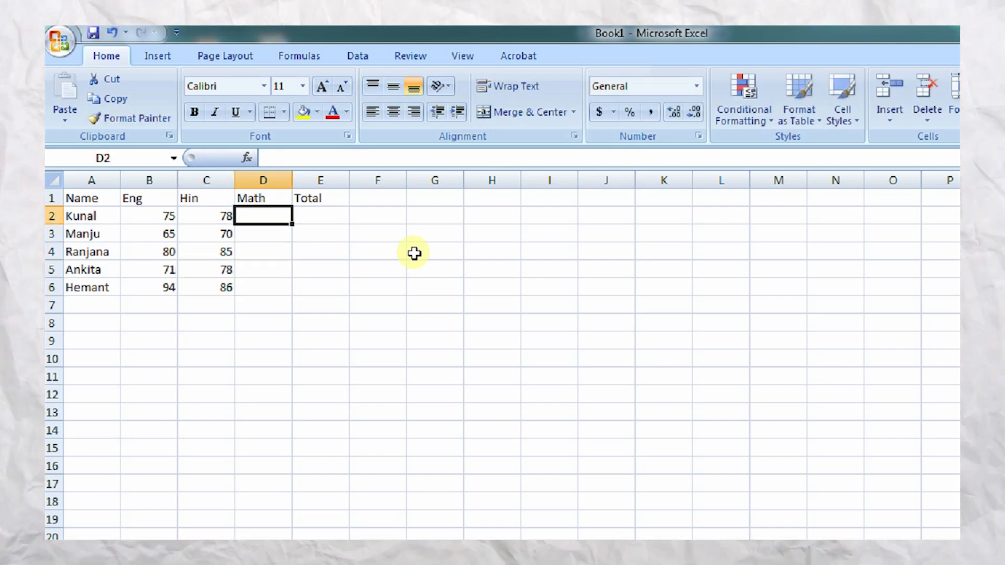
text(80)
key(Return)
text(76)
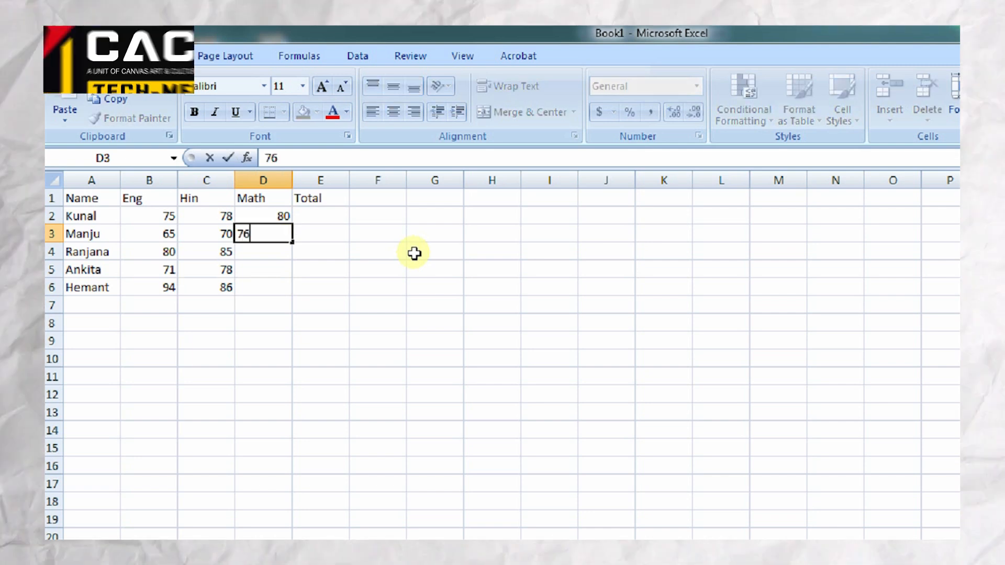
key(Return)
text(90)
key(Return)
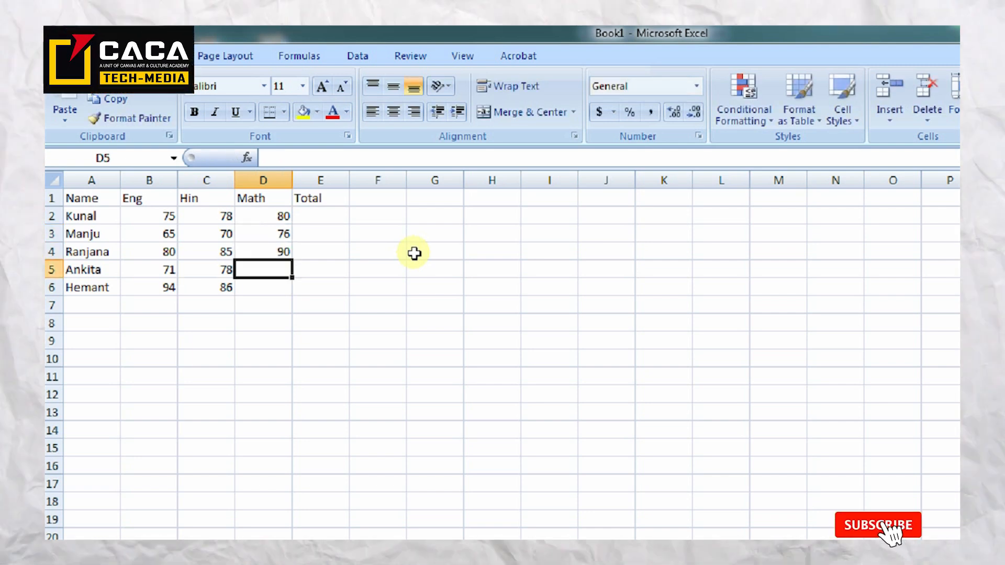
text(9)
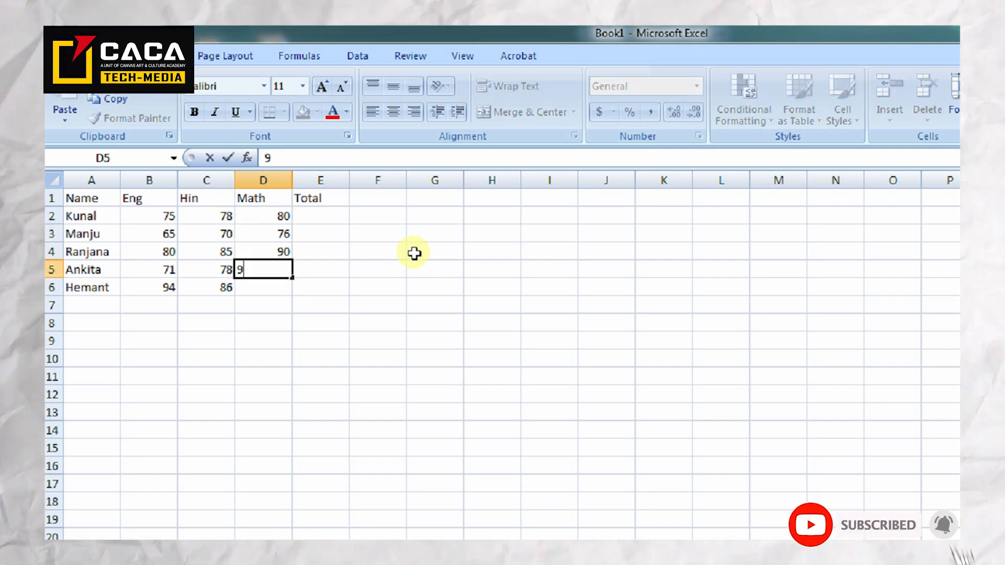
text(0)
key(Return)
text(9)
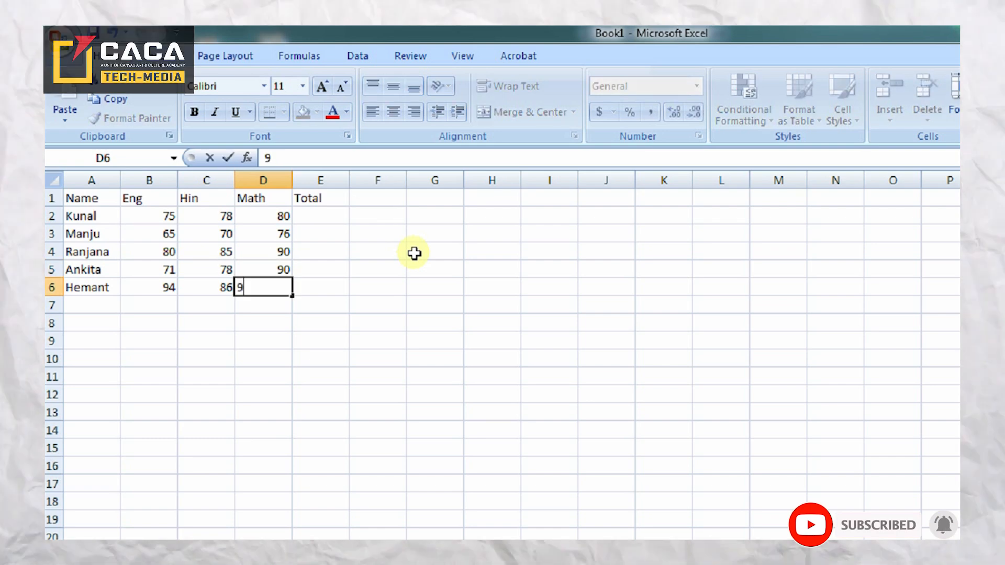
text(7)
key(Tab)
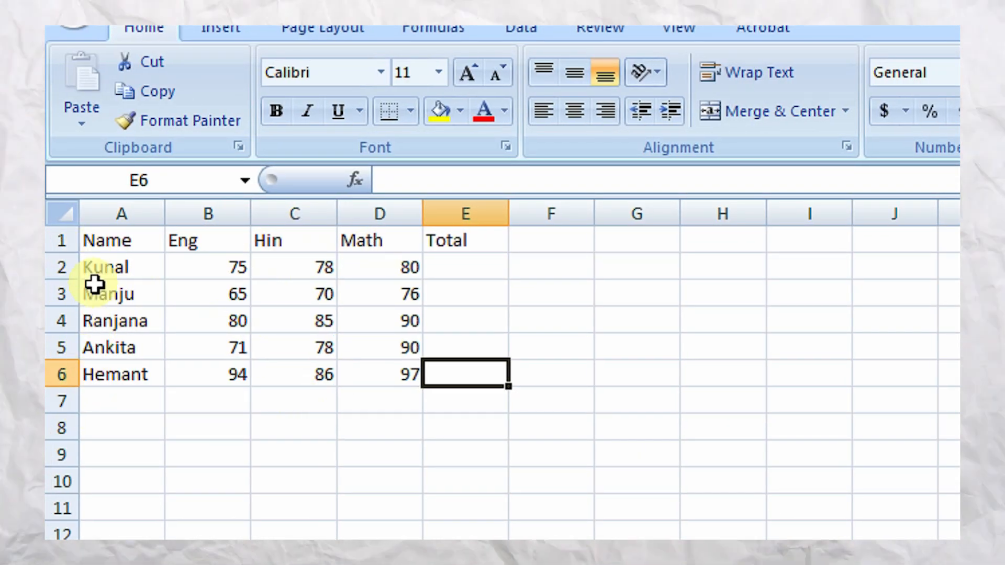
- Select cells A2 to D2 and clear the cell reference to start a new range name
click(100, 264)
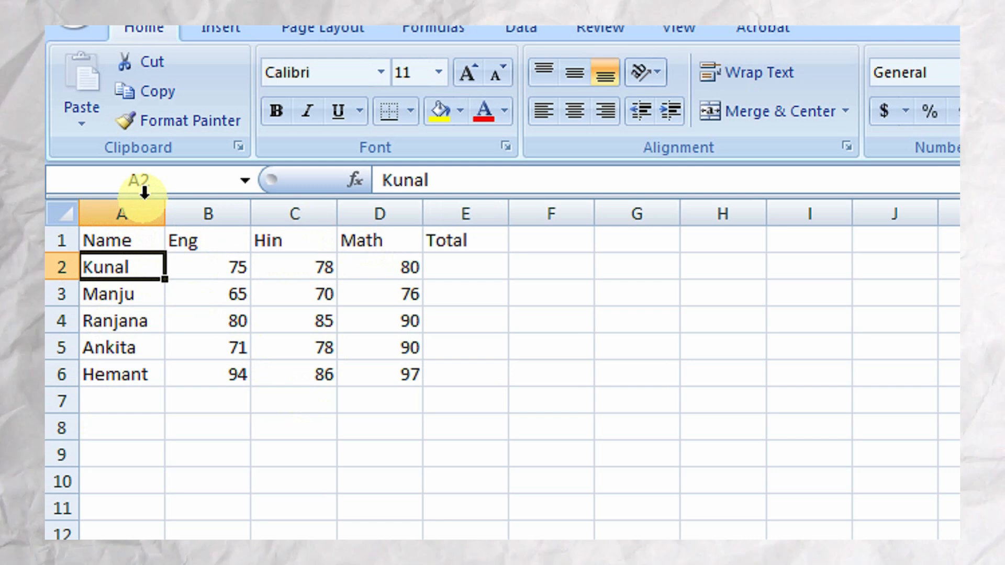
click(158, 181)
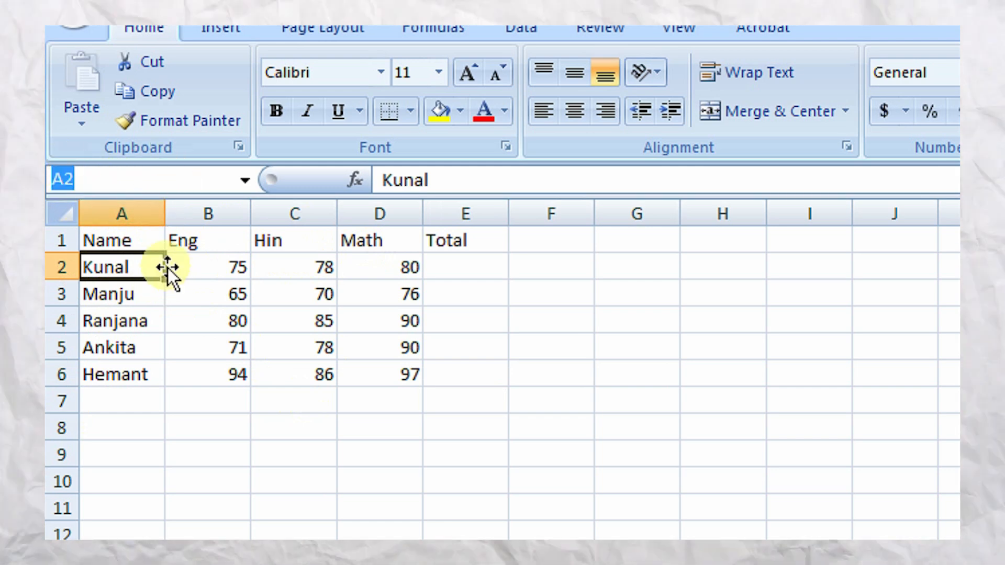
drag(146, 267, 360, 262)
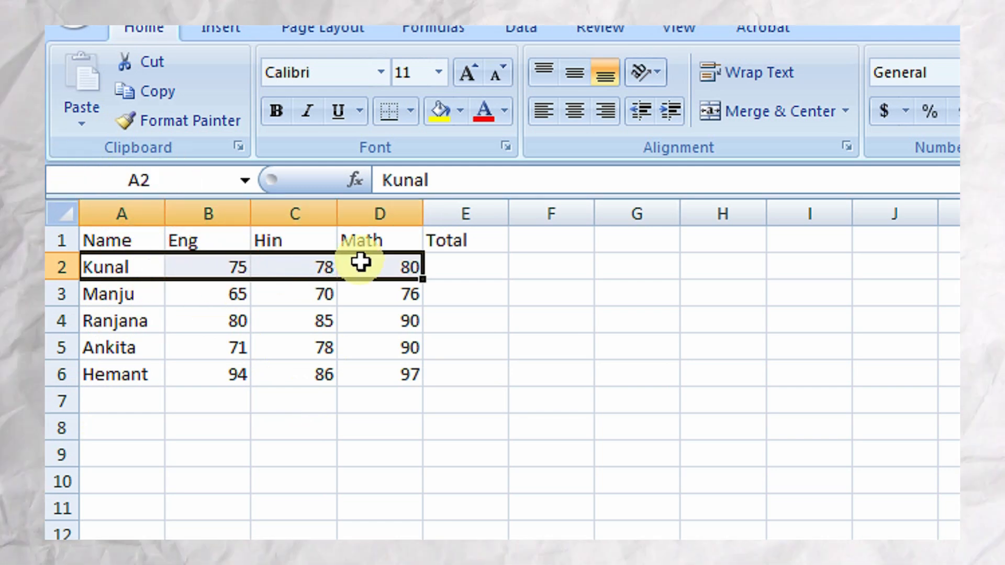
click(152, 178)
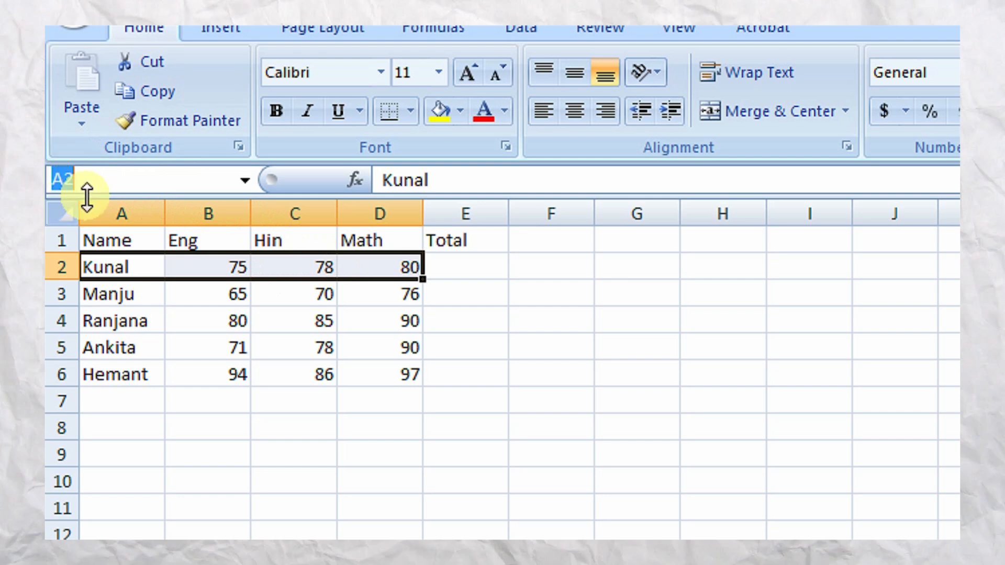
key(BackSpace)
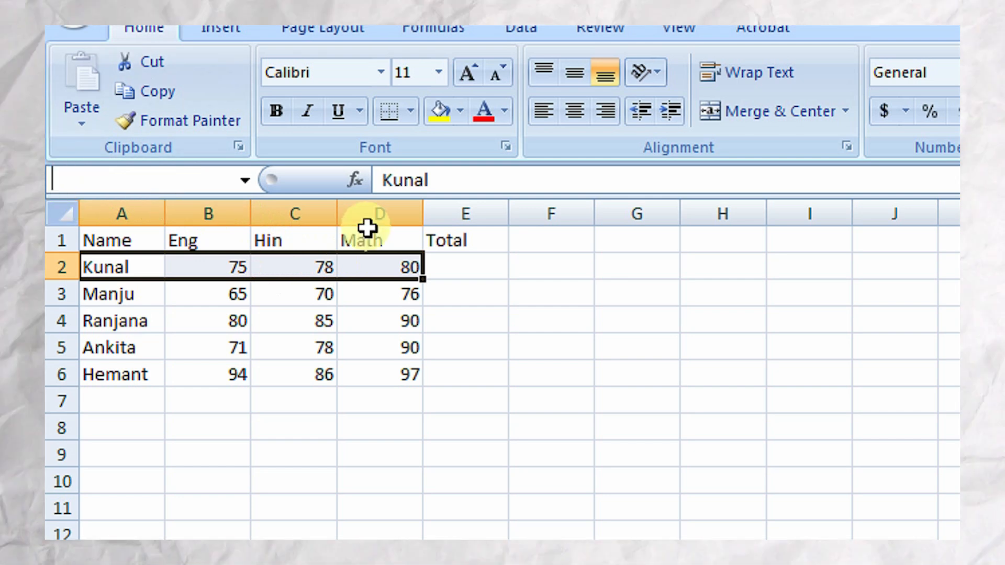
text(K)
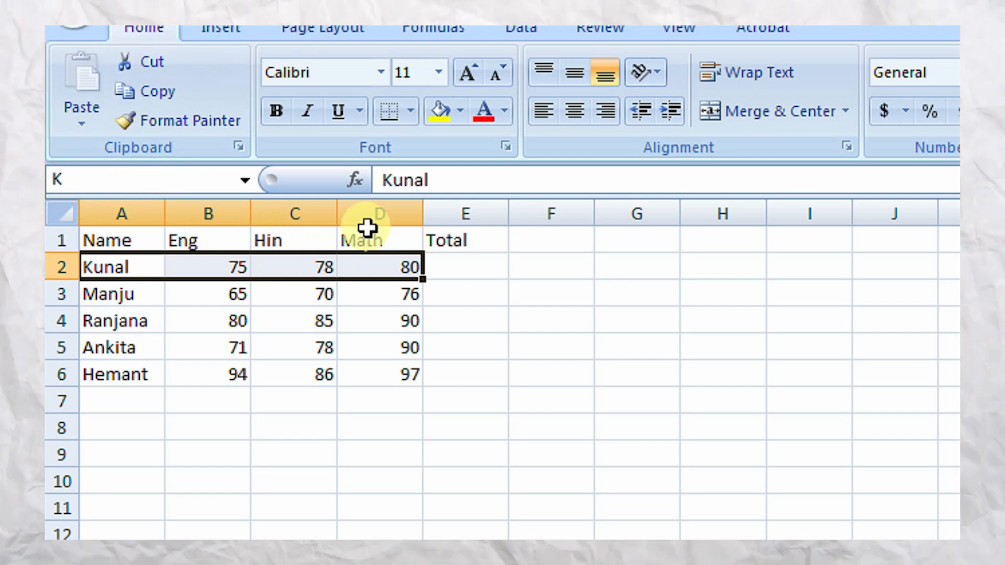
text(unal)
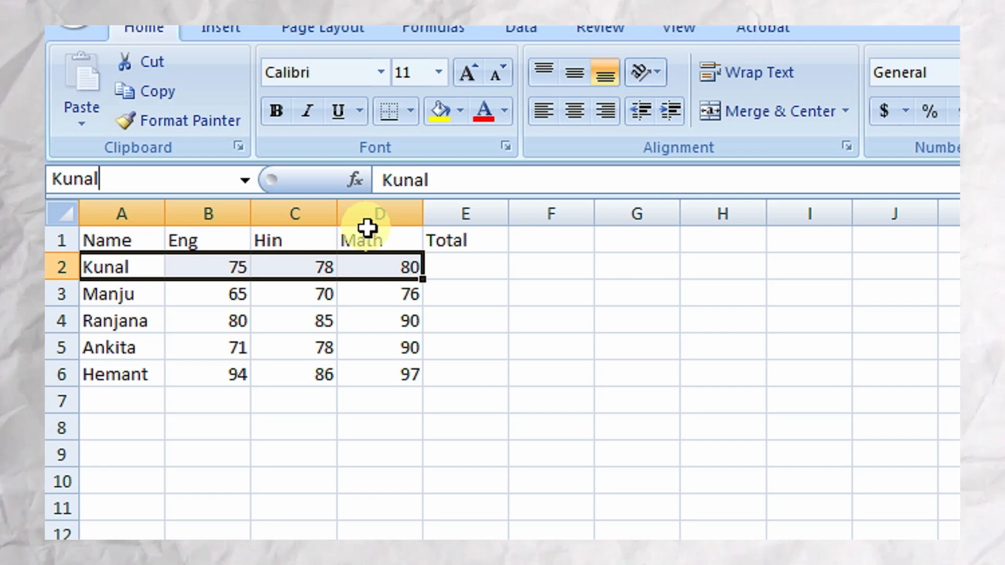
key(BackSpace)
key(BackSpace)
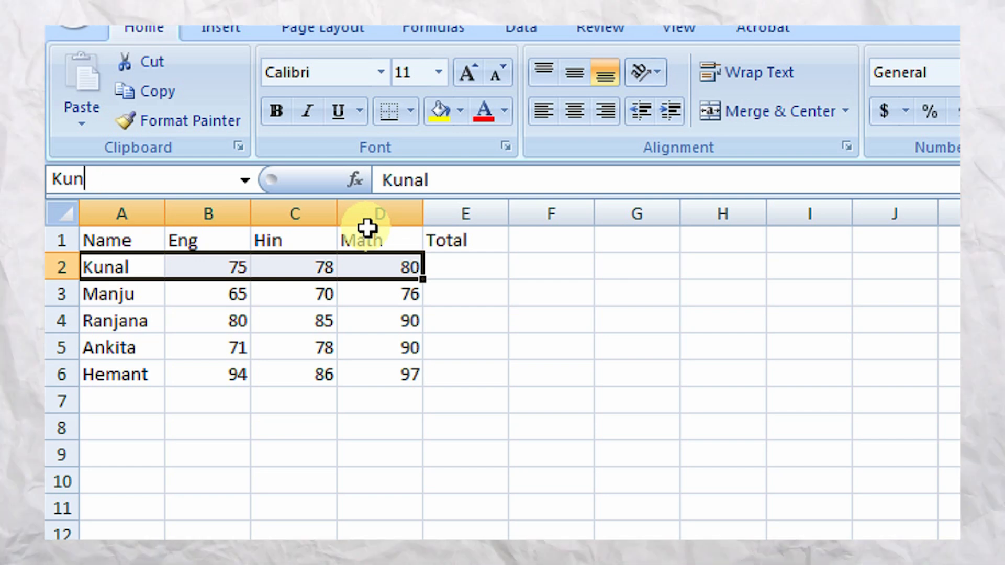
key(BackSpace)
key(BackSpace)
key(BackSpace)
text(Typ)
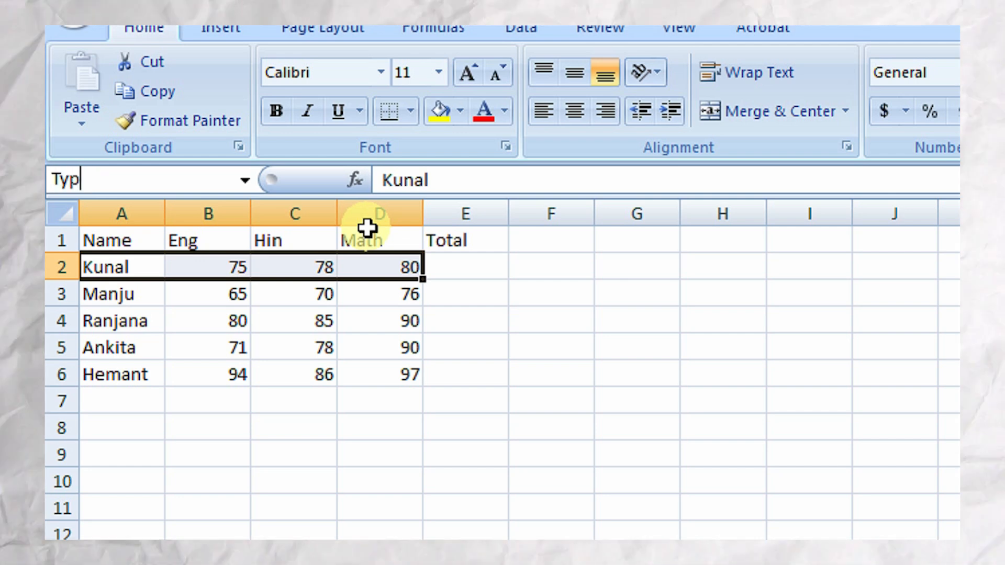
text(e Tha=)
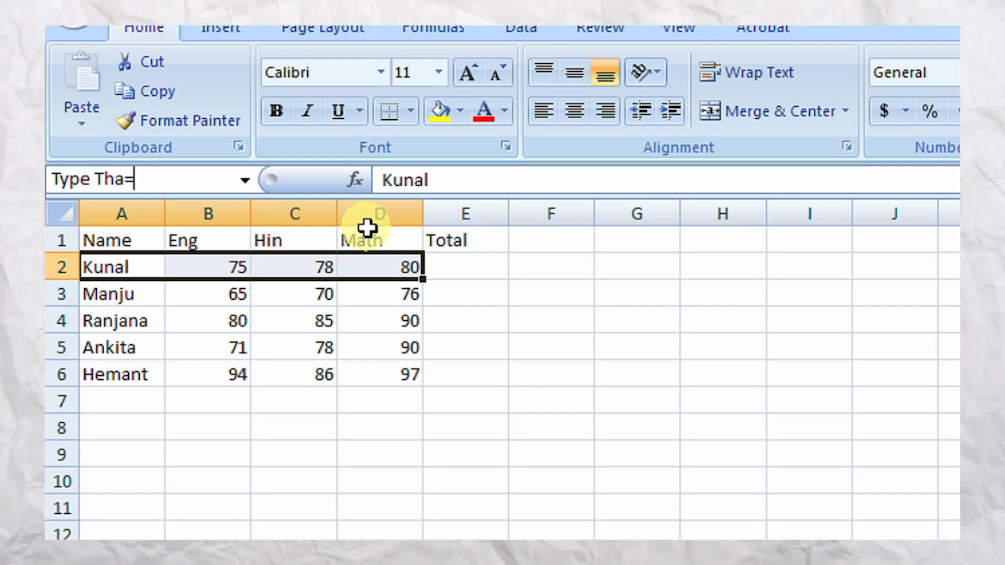
key(BackSpace)
key(BackSpace)
text(e )
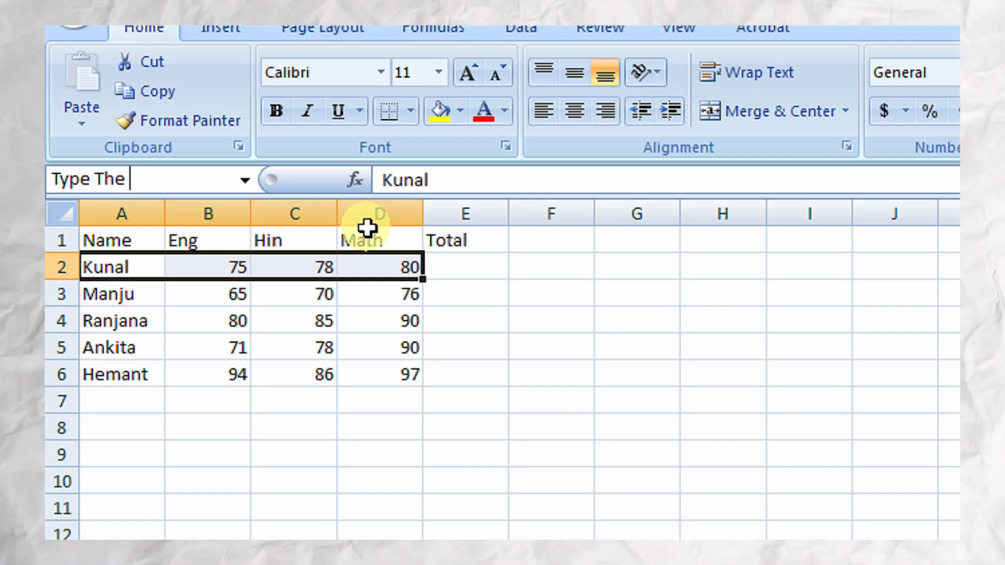
text(Name and Press)
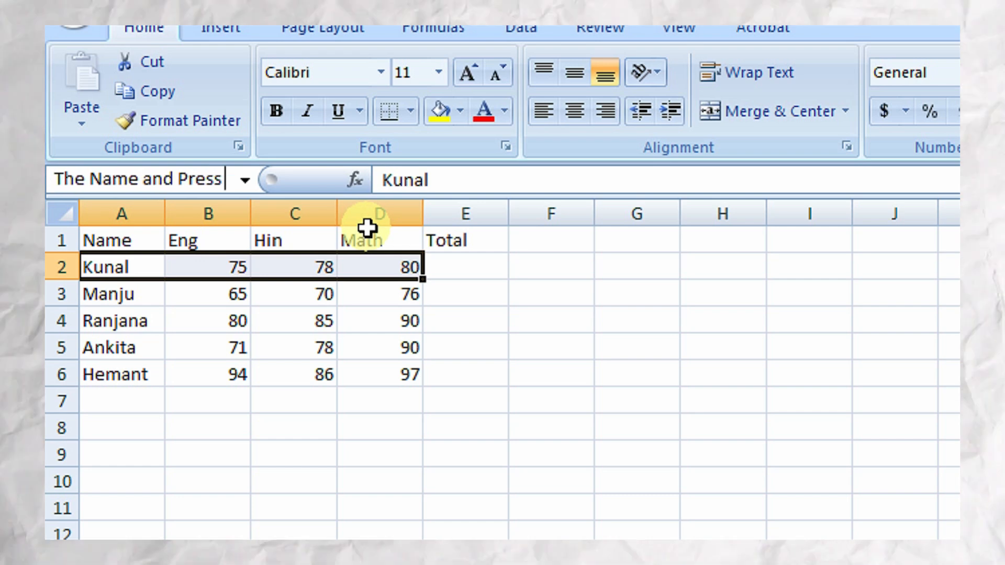
text( ENY)
key(BackSpace)
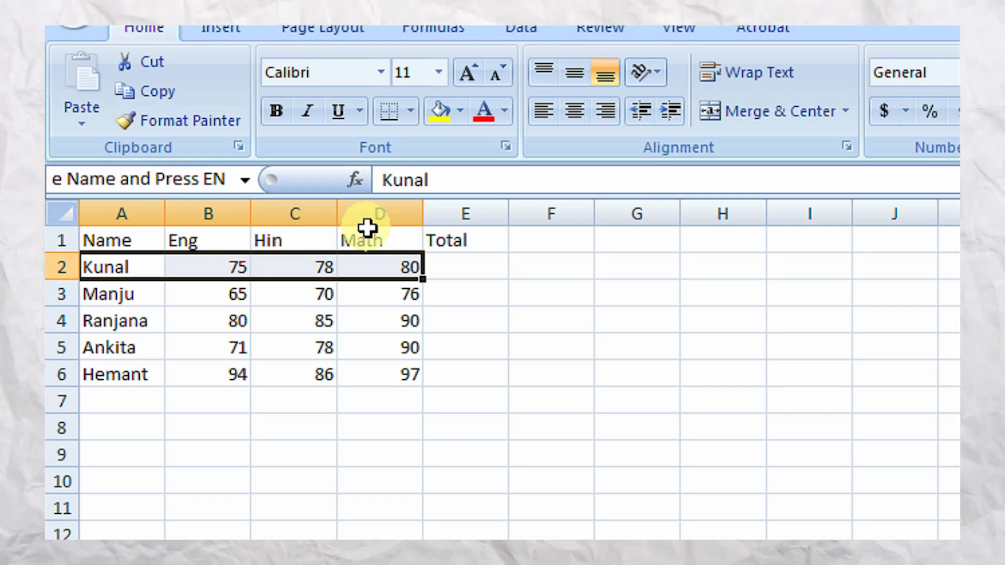
text(TER key)
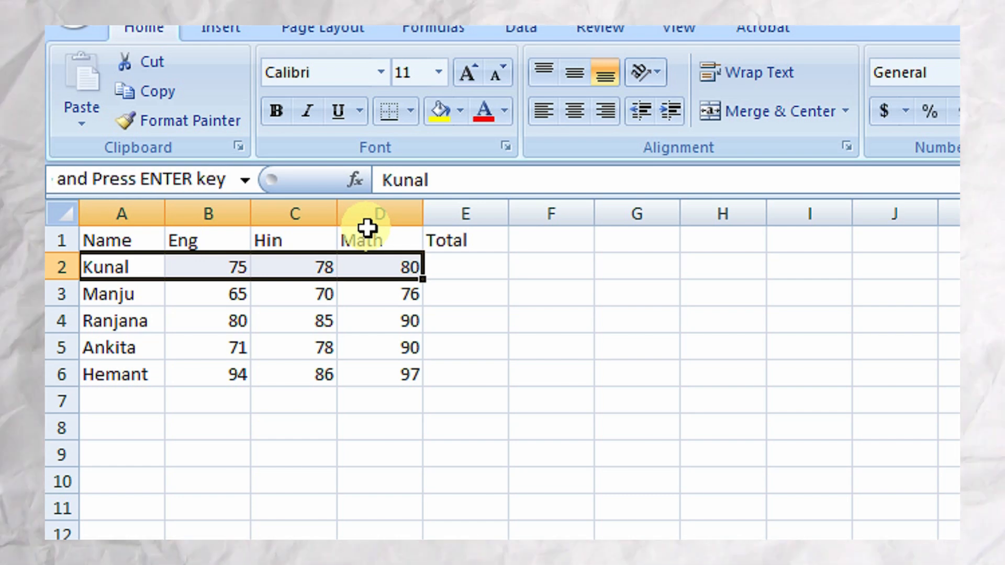
text(...)
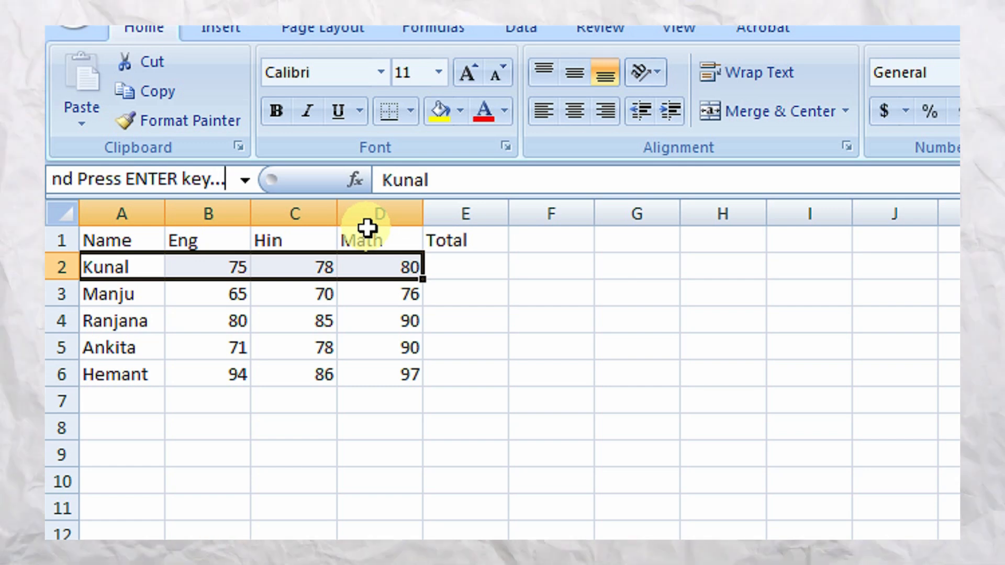
key(BackSpace)
key(BackSpace)
key(BackSpace)
key(BackSpace)
key(BackSpace)
key(BackSpace)
key(BackSpace)
key(BackSpace)
key(BackSpace)
key(BackSpace)
key(BackSpace)
key(BackSpace)
key(BackSpace)
key(BackSpace)
key(BackSpace)
key(BackSpace)
key(BackSpace)
key(BackSpace)
key(BackSpace)
key(BackSpace)
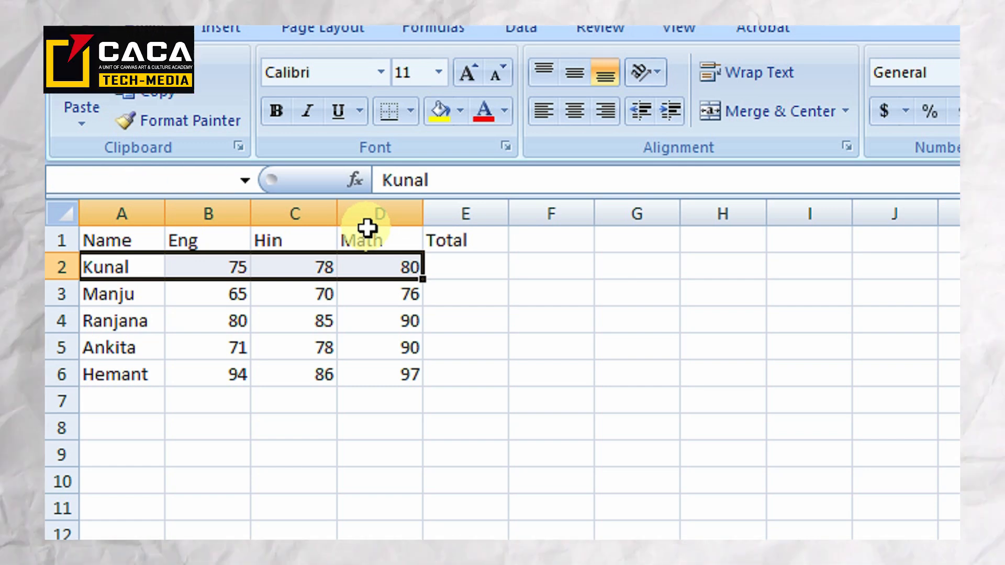
- Name the selected range A2 to D2 with the student's first name from cell A2
text(Kunal)
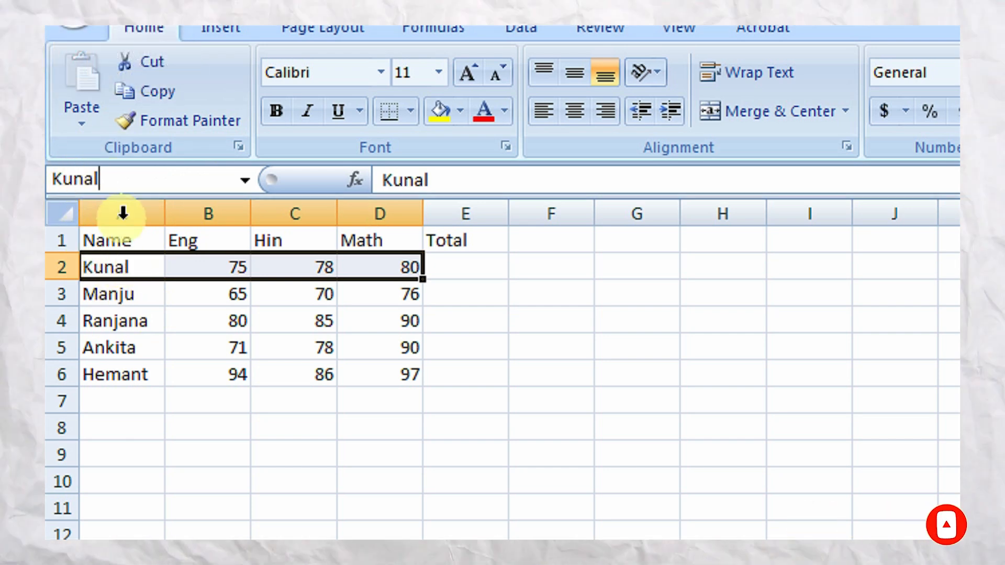
key(Return)
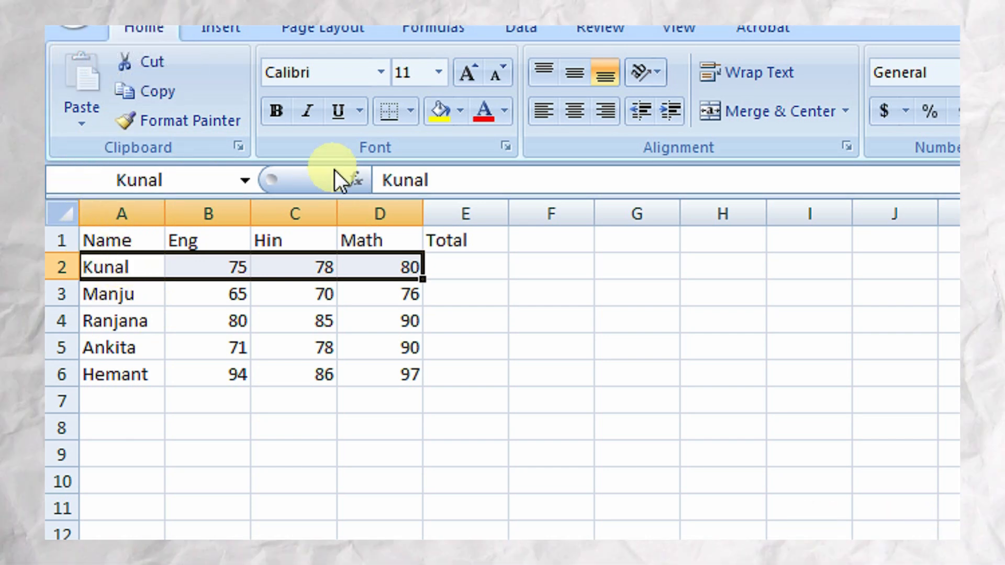
- Define a named range for cells A3 to D3 using the student's first name from cell A3
click(111, 316)
click(156, 294)
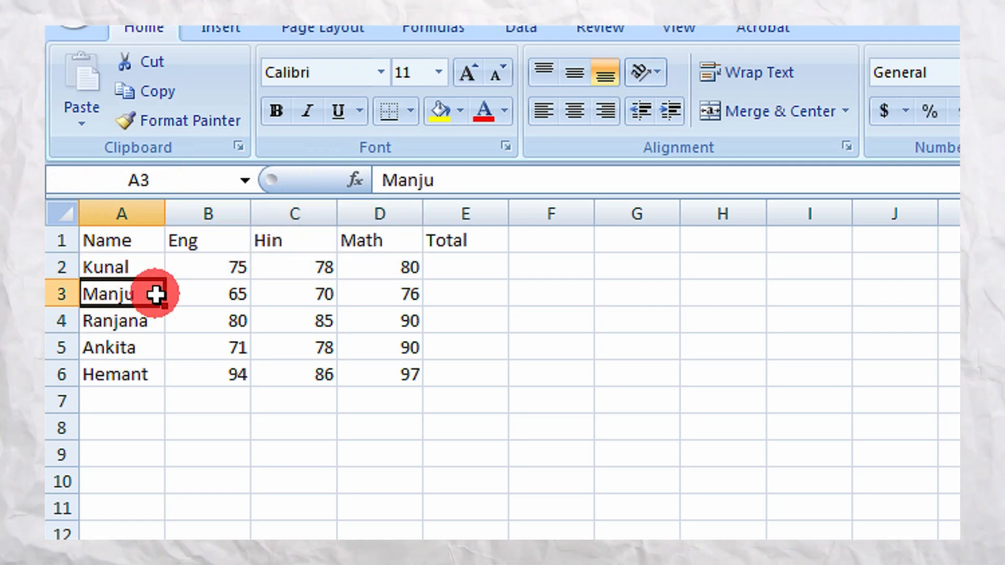
drag(156, 295, 385, 293)
click(169, 182)
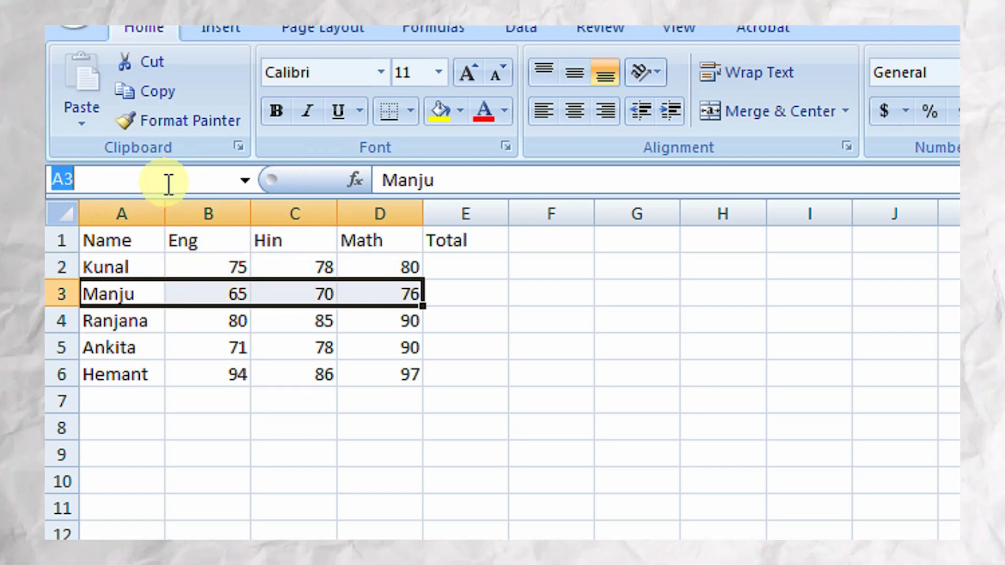
text(Manju)
key(Return)
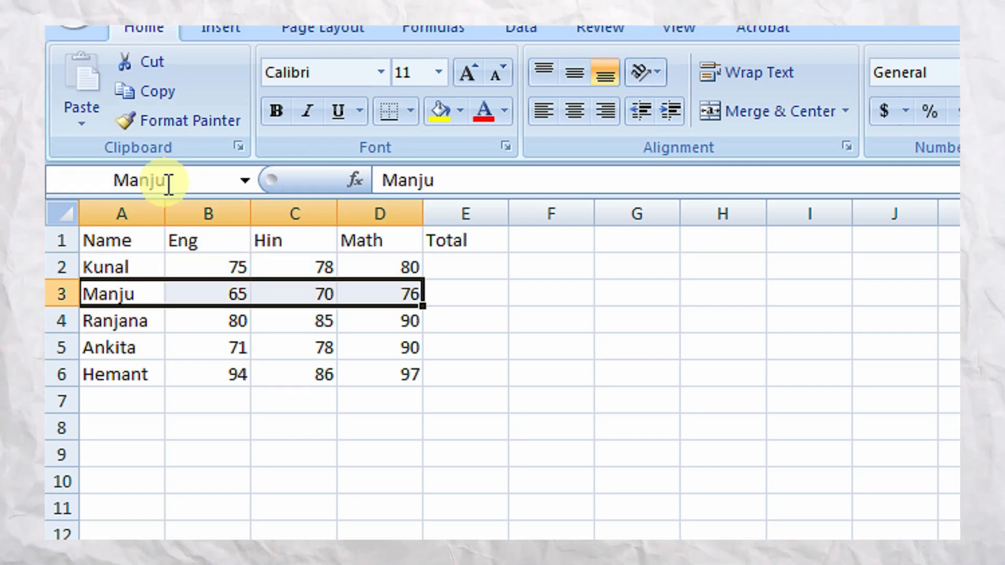
key(Down)
key(shift+Right)
key(shift+Right)
key(shift+Right)
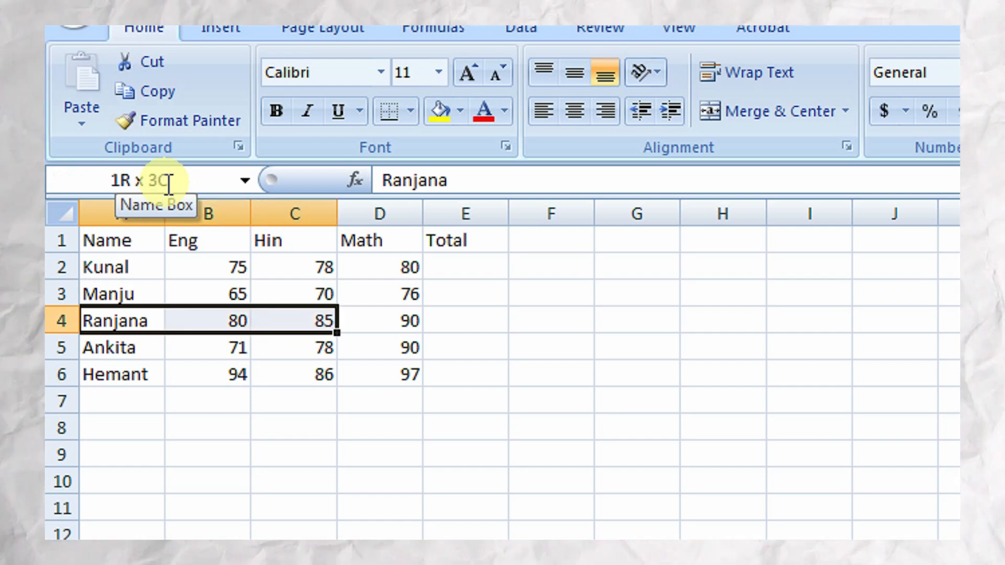
text(Ranjana)
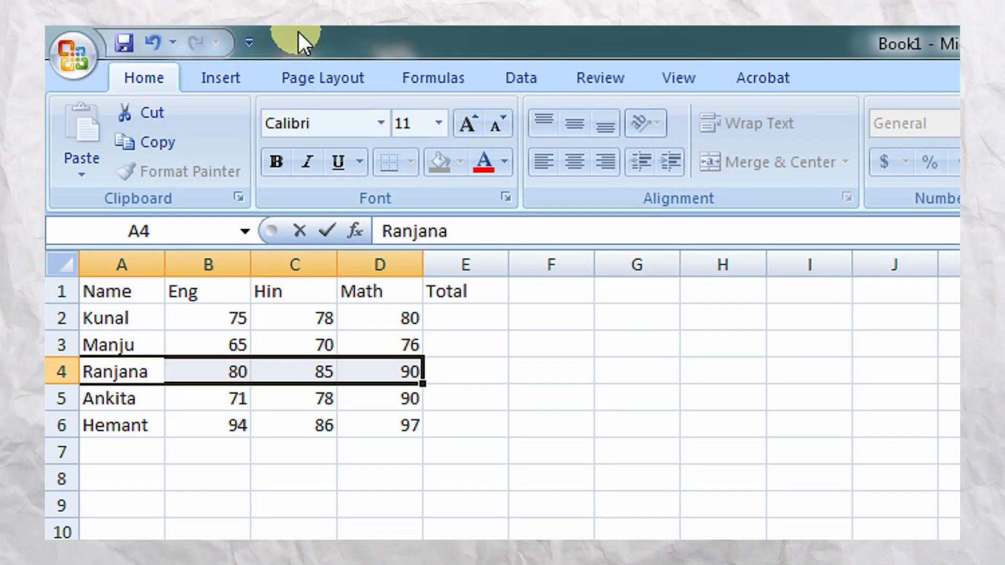
click(195, 449)
- Define a named range for cells A4 to D4 using the student's first name from cell A4
drag(131, 375, 361, 373)
click(177, 233)
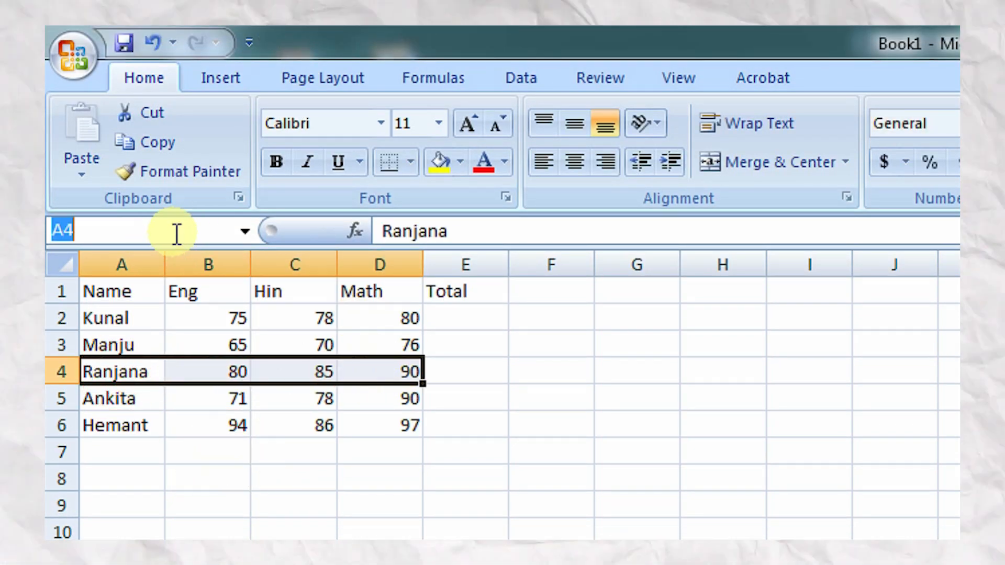
text(Ranjana)
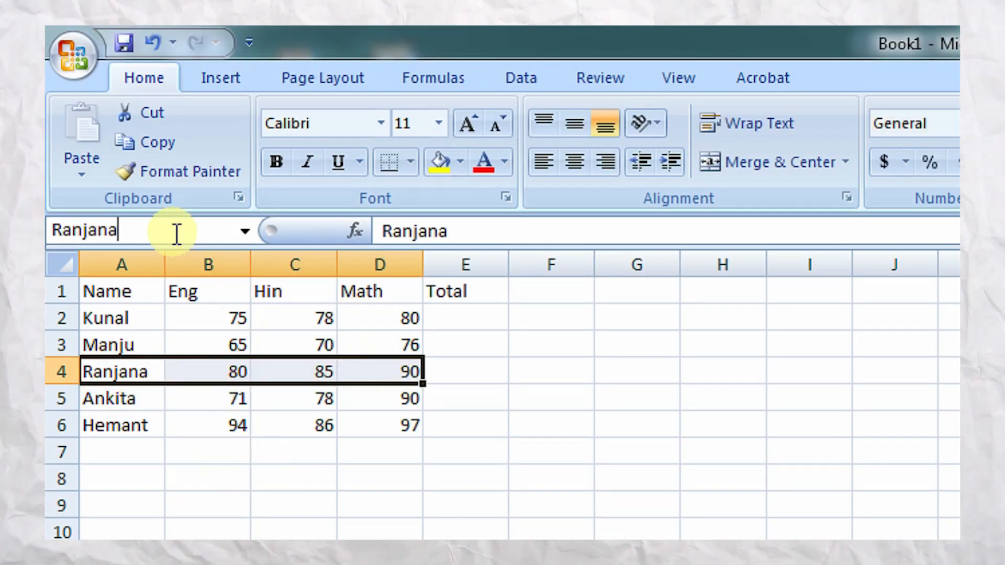
key(Return)
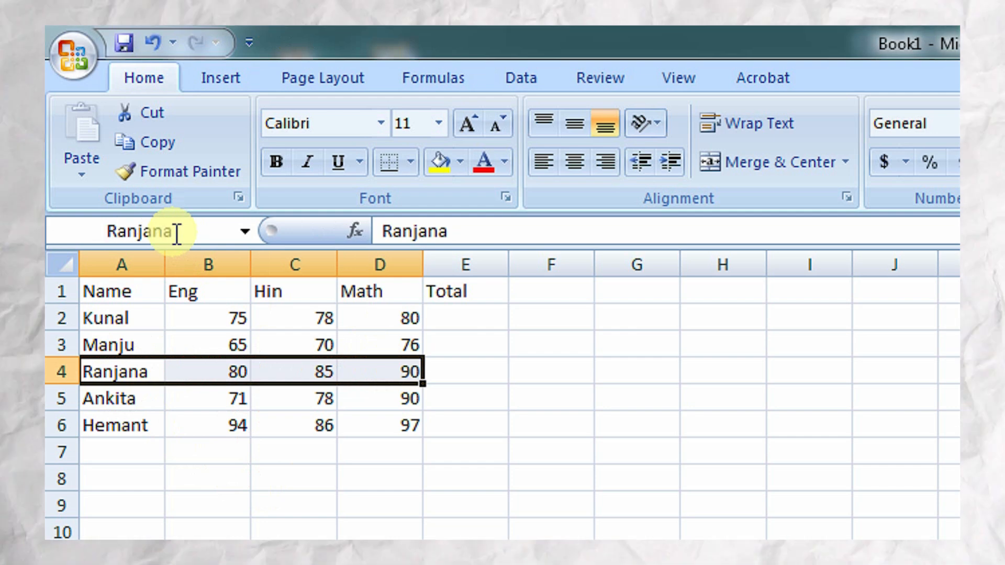
- Define a named range for cells A5 to D5 using the student's first name from cell A5
drag(115, 409, 392, 390)
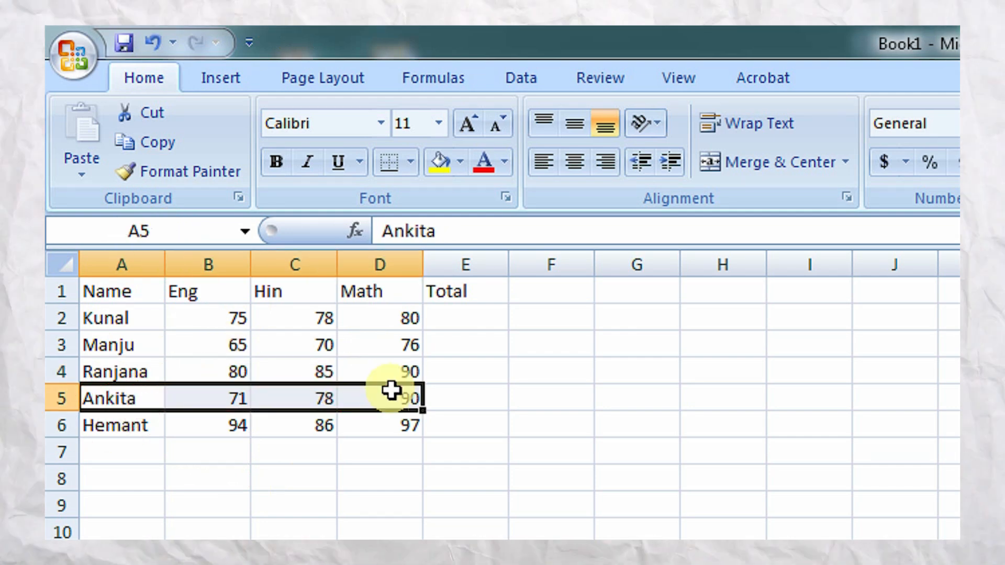
click(173, 231)
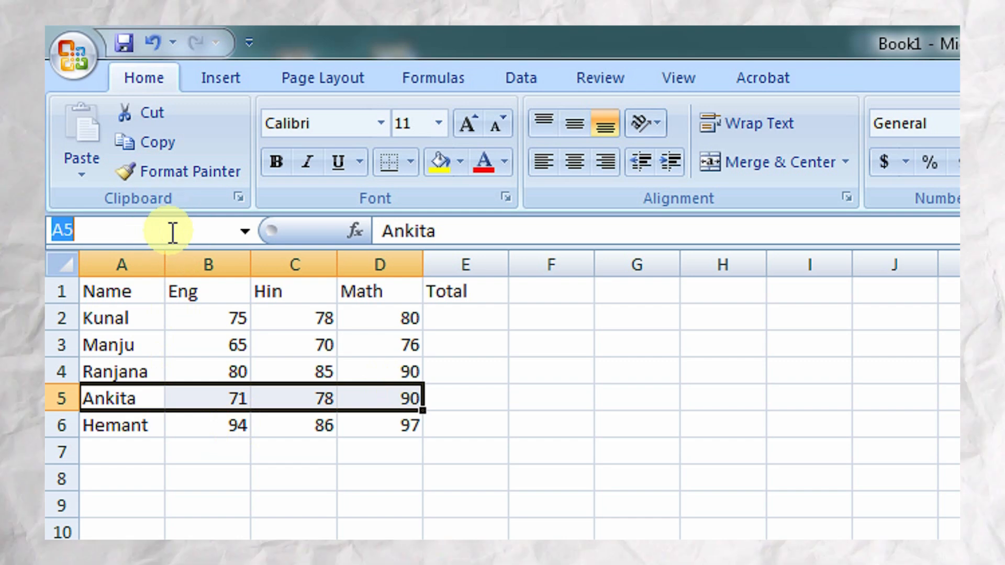
text(Anki)
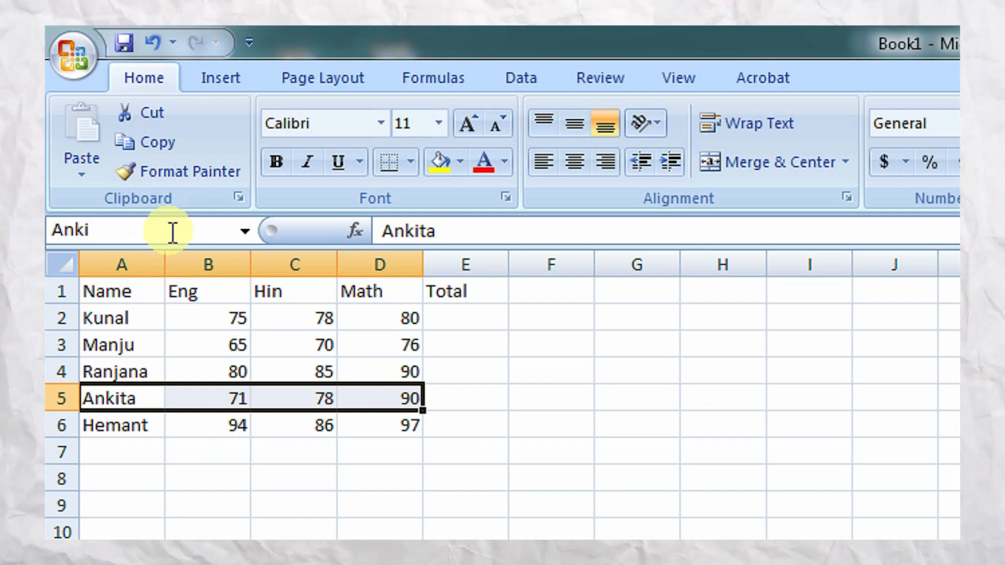
text(ta)
key(Return)
- Define a named range for cells A6 to D6 using the student's first name from cell A6
drag(128, 422, 348, 417)
click(170, 225)
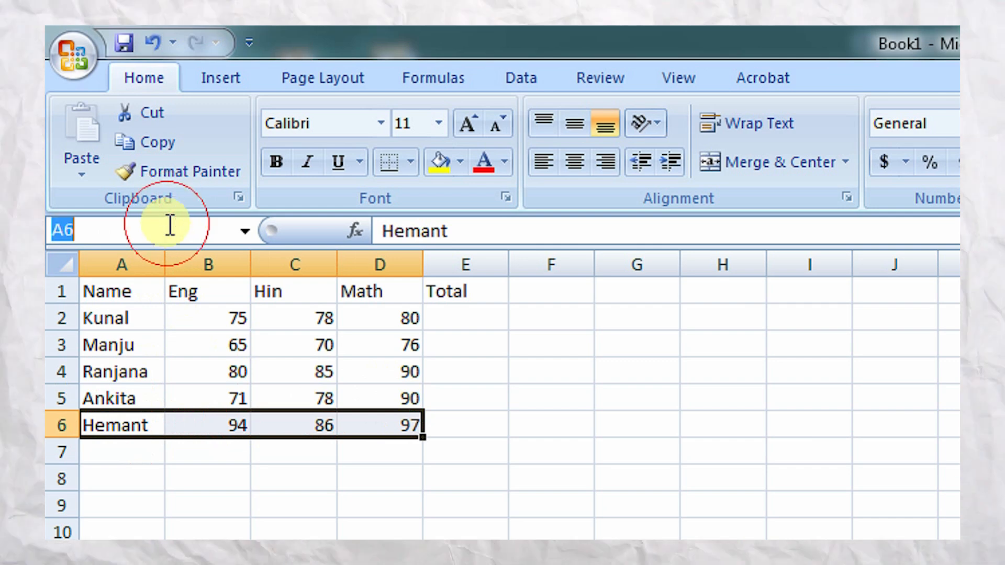
text(Heman)
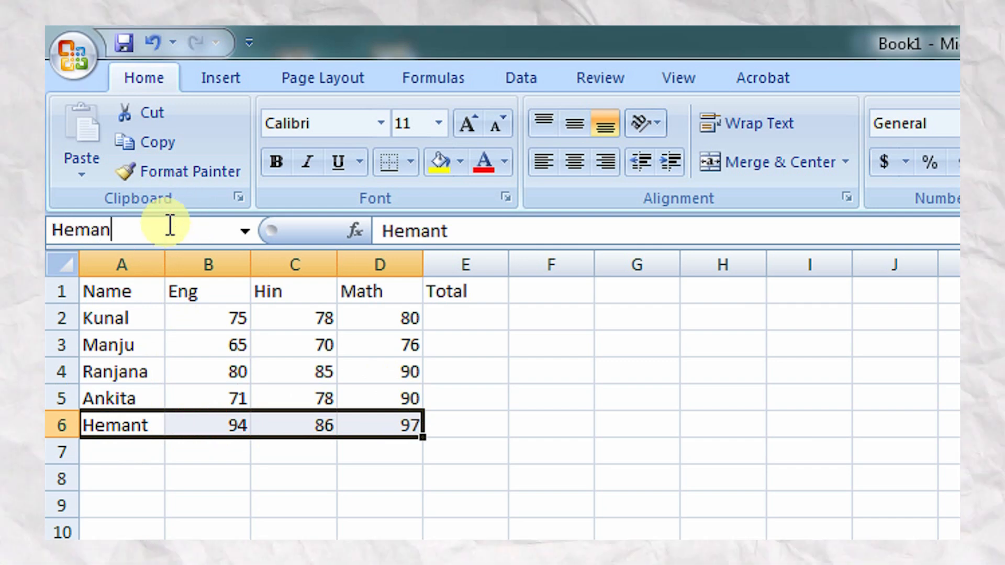
text(t)
key(Return)
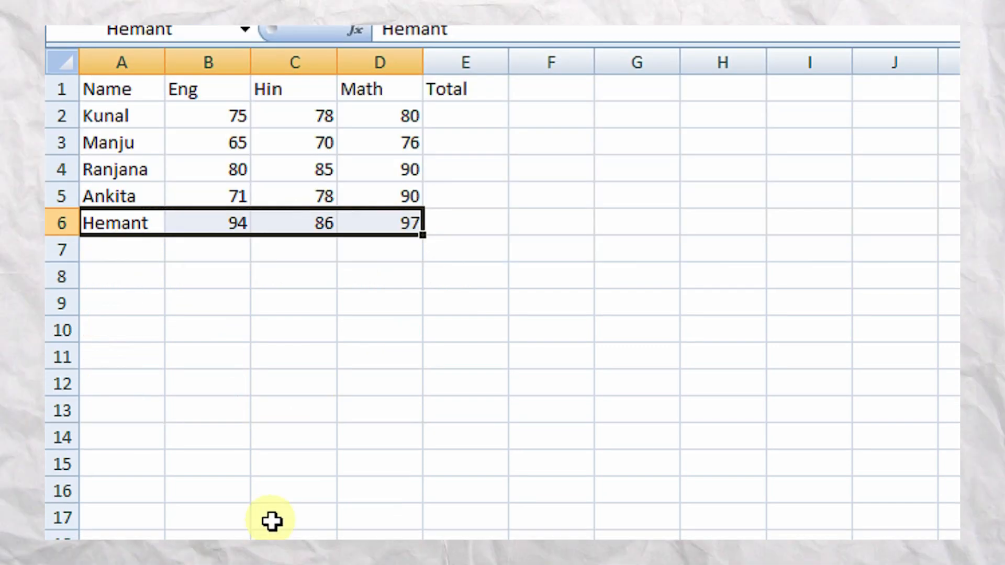
- Check the row 4 named range by jumping to it by name from the empty cells C10 to D10
drag(293, 330, 380, 330)
click(180, 31)
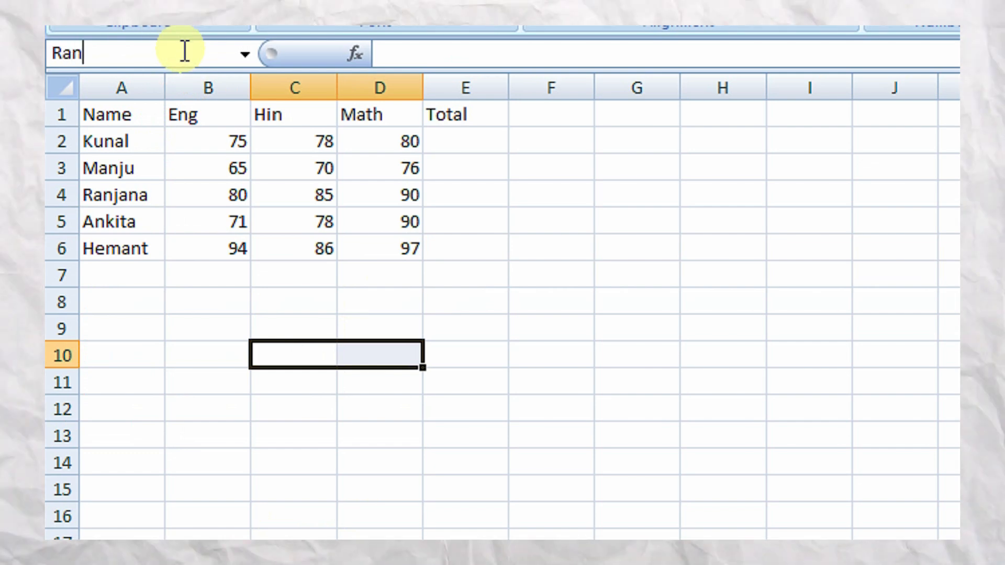
key(Return)
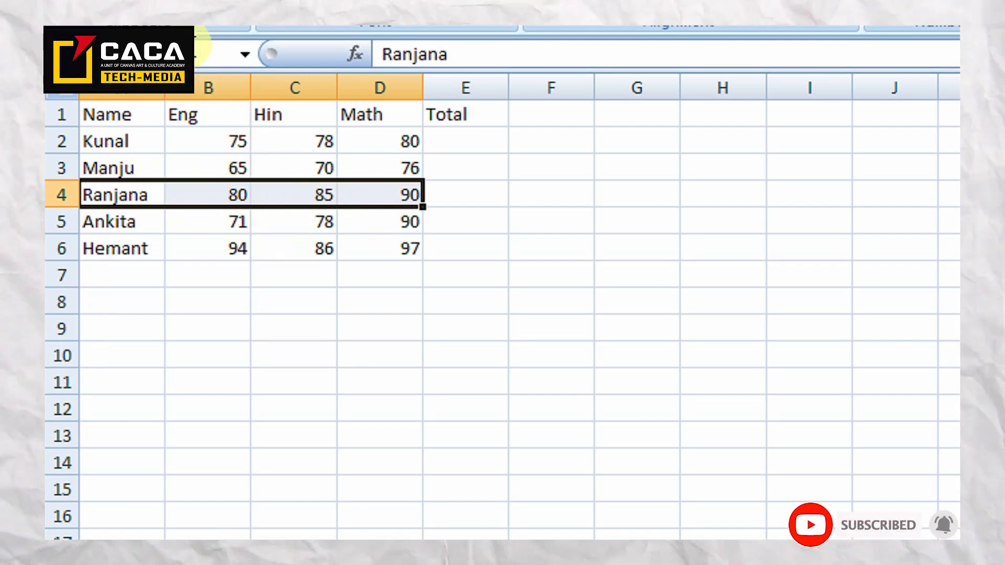
click(188, 56)
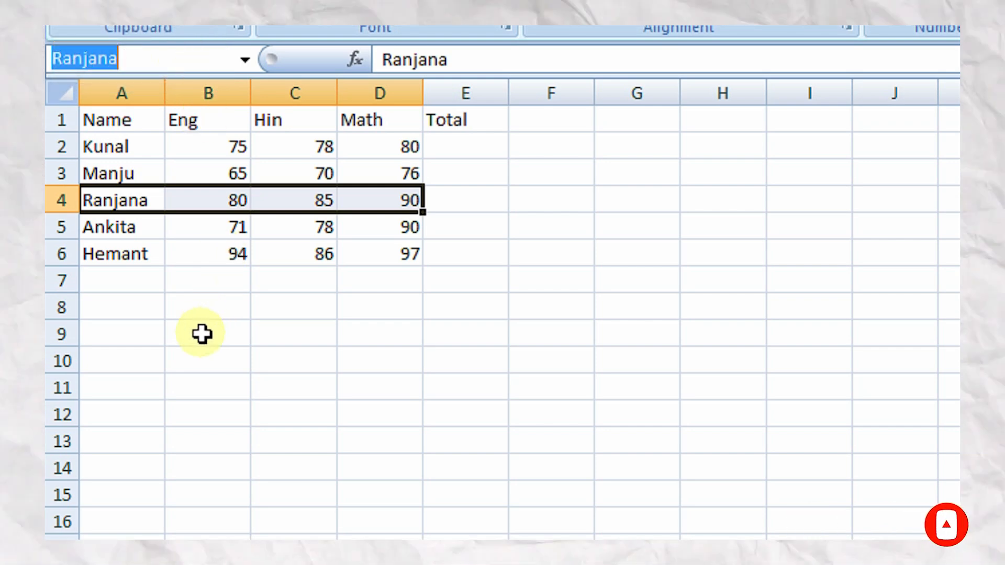
click(497, 230)
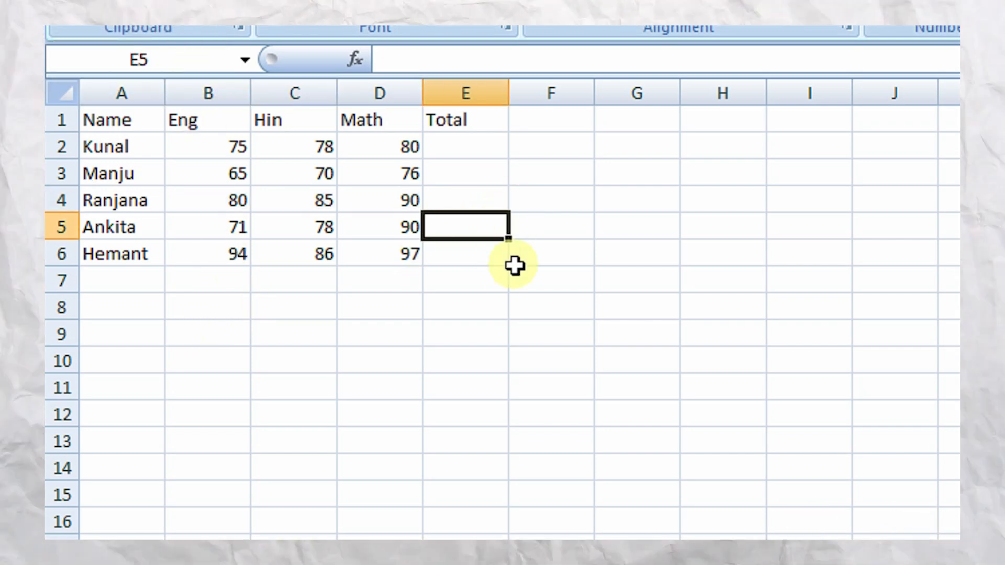
- Enter a SUM formula in cell E2 that totals the named range of the student in row 2
double_click(460, 148)
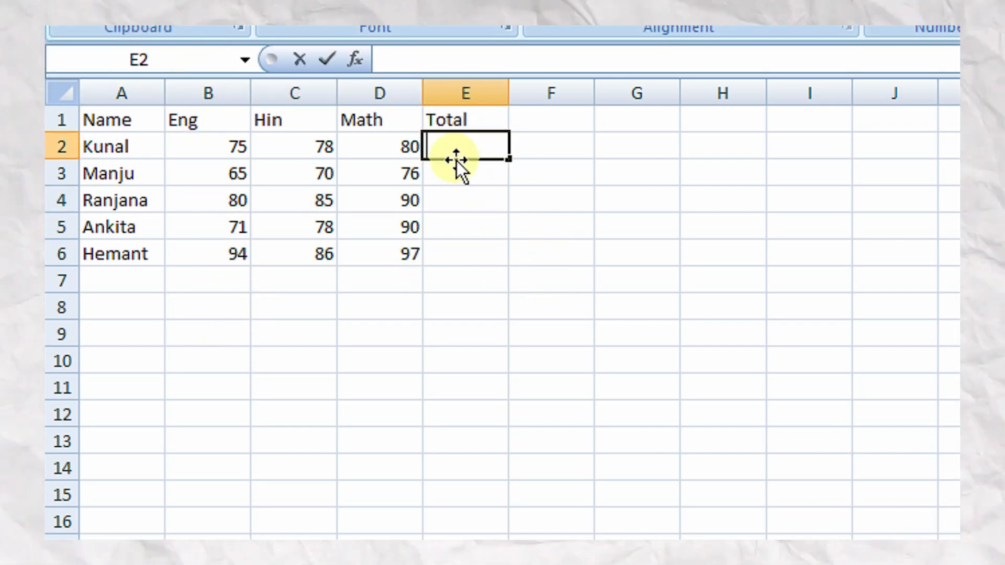
text(=SUM()
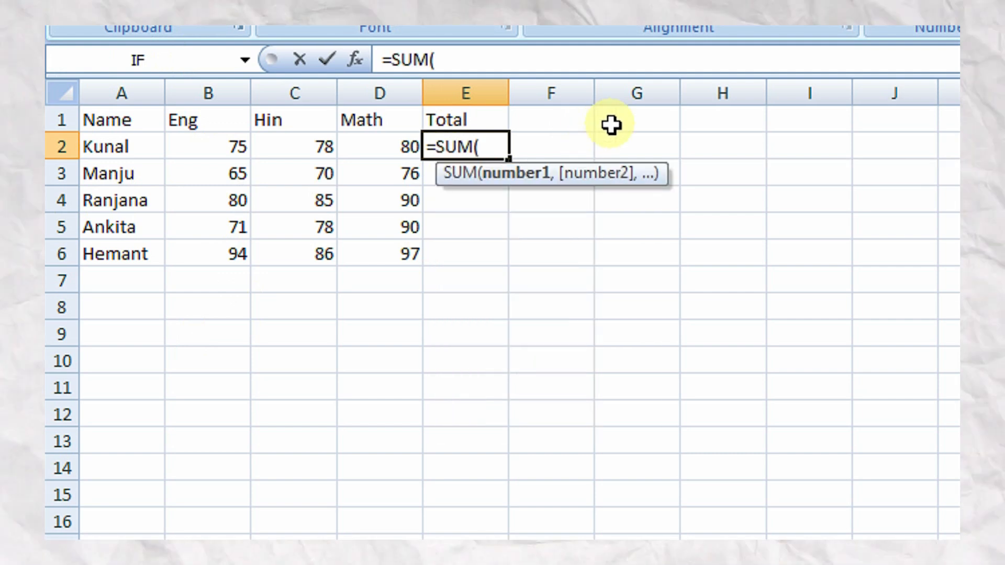
text(KUNA)
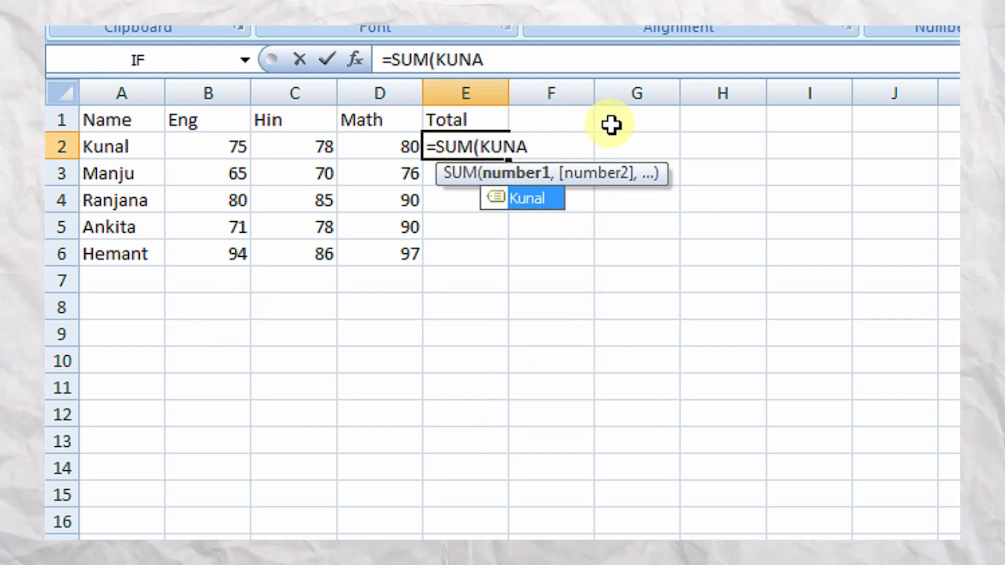
text(L)
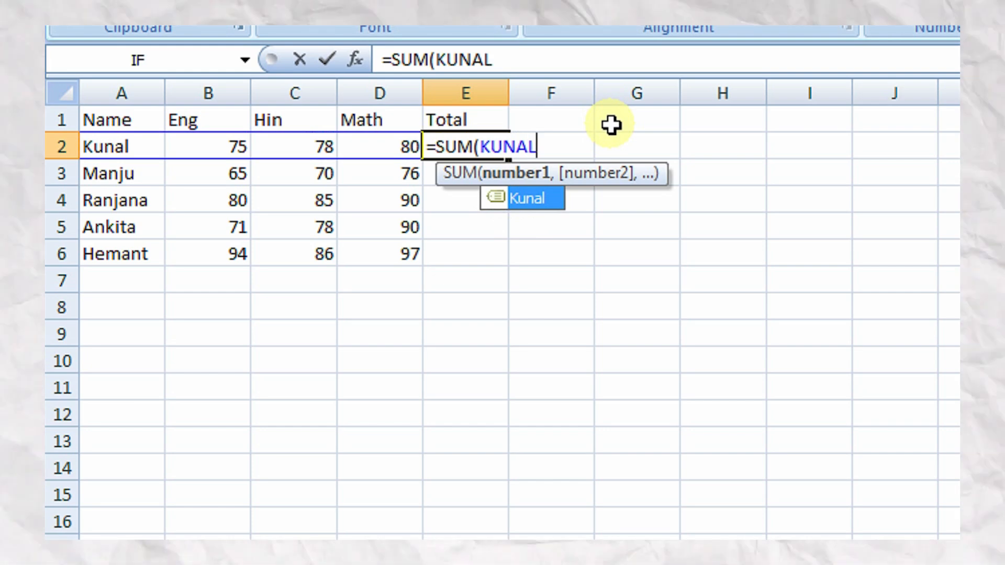
text())
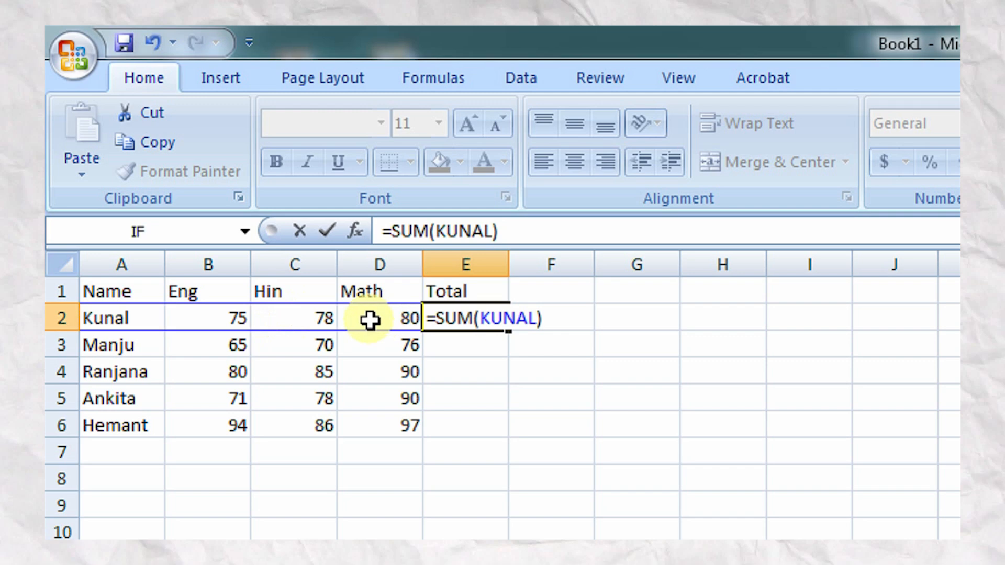
key(Return)
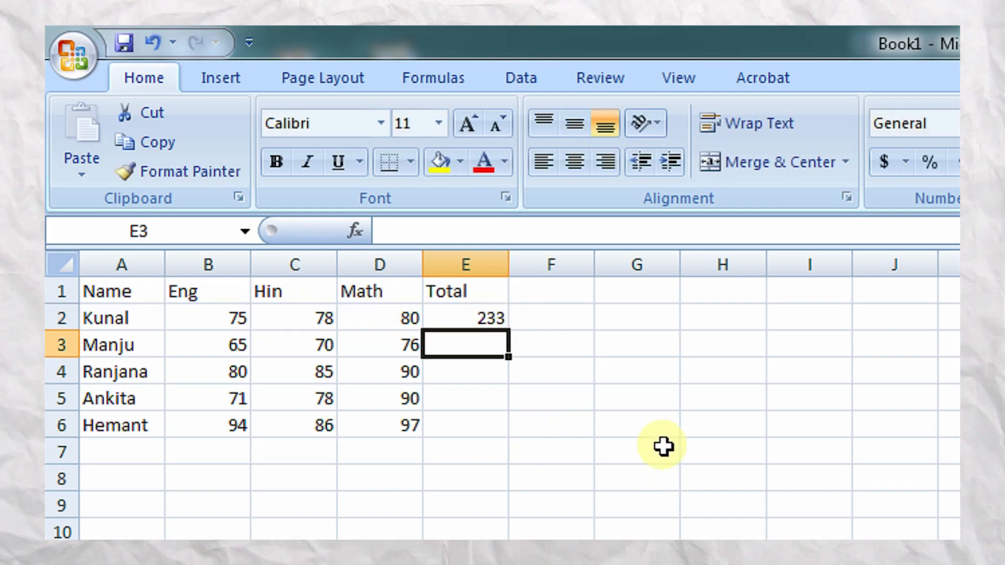
- Enter a SUM formula in cell E3 that totals the named range of the student in row 3
double_click(472, 350)
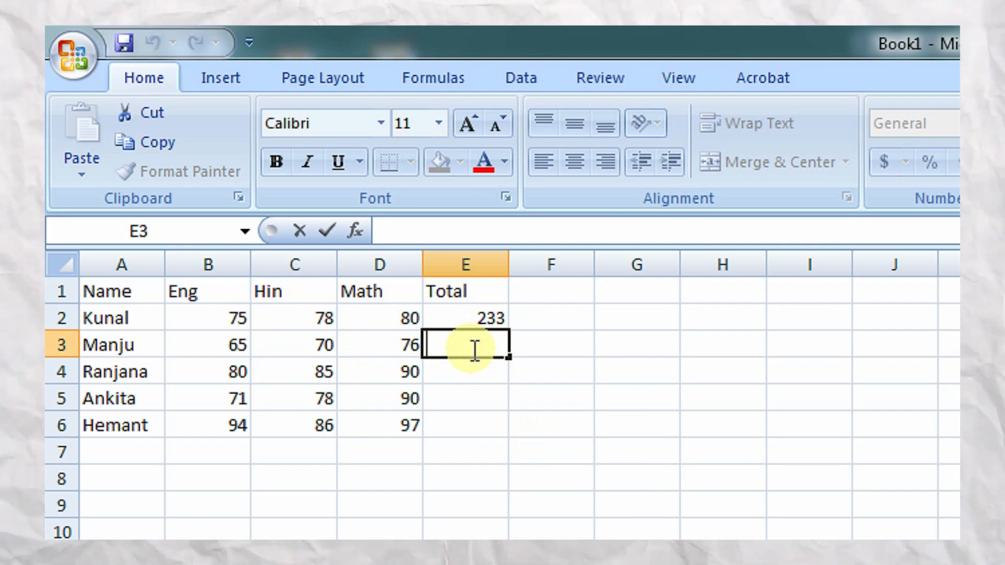
text(=SUM)
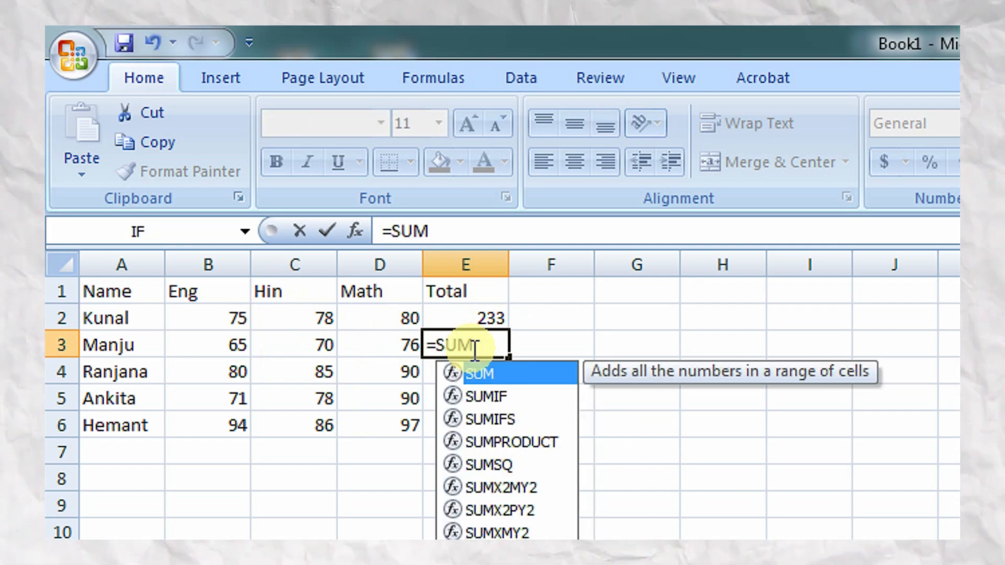
text((Ma)
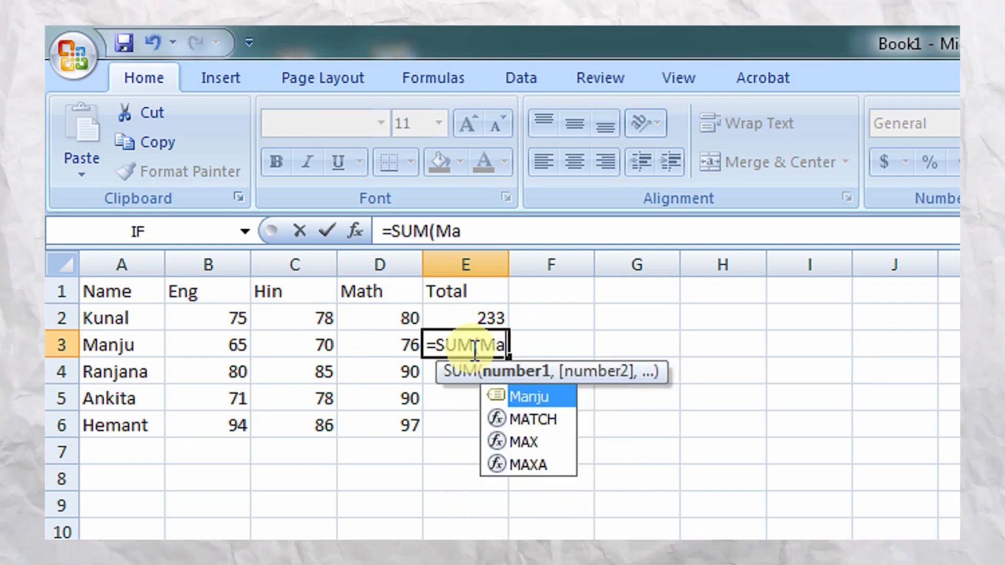
text(nju)
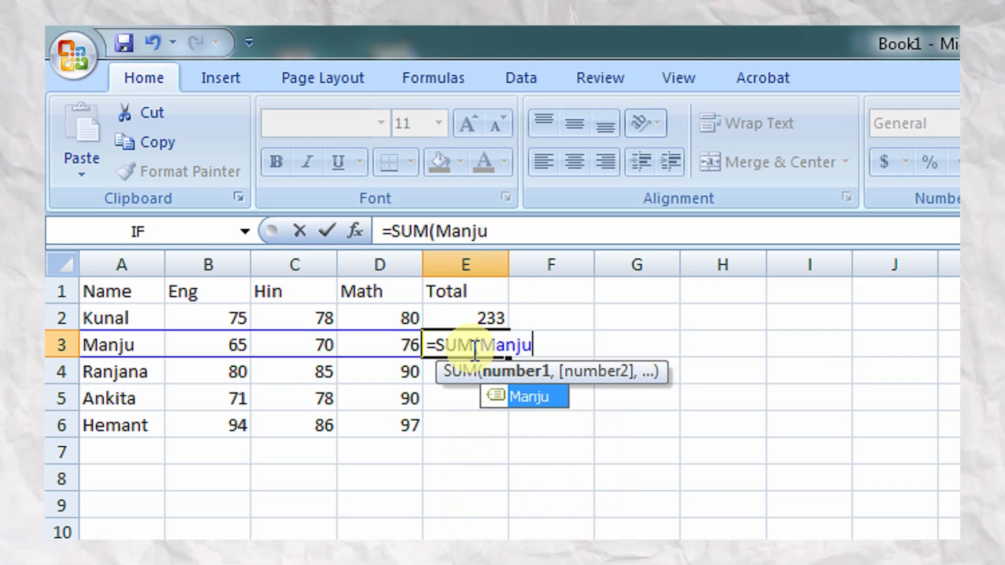
text())
key(Return)
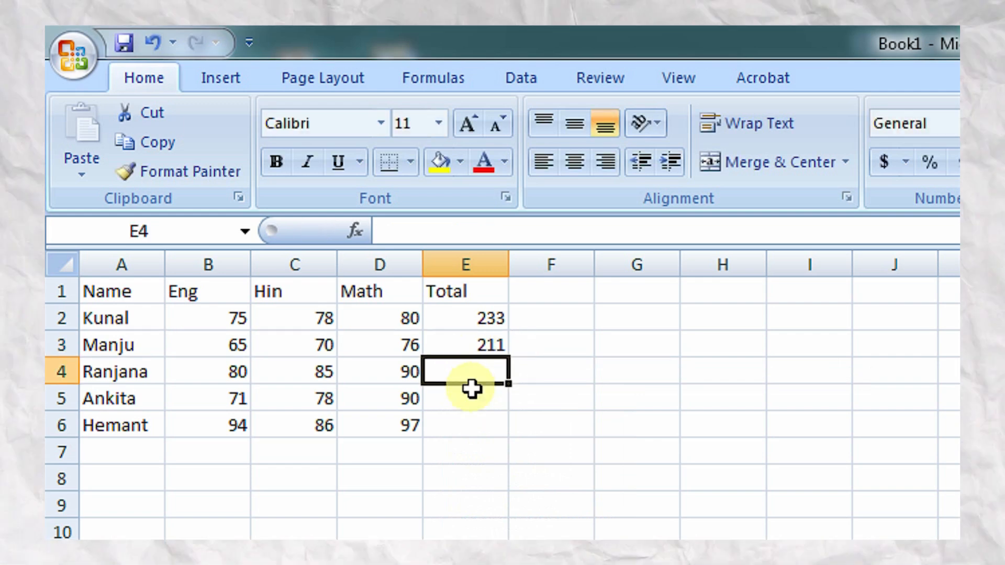
- Enter a SUM formula in cell E4 that totals the named range of the student in row 4
text(=)
key(Escape)
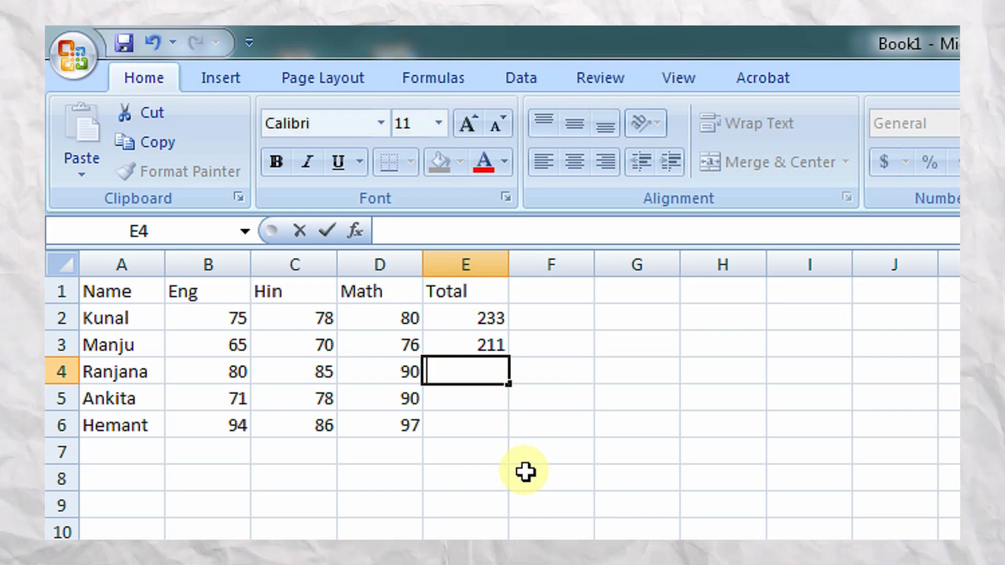
text(=SUM)
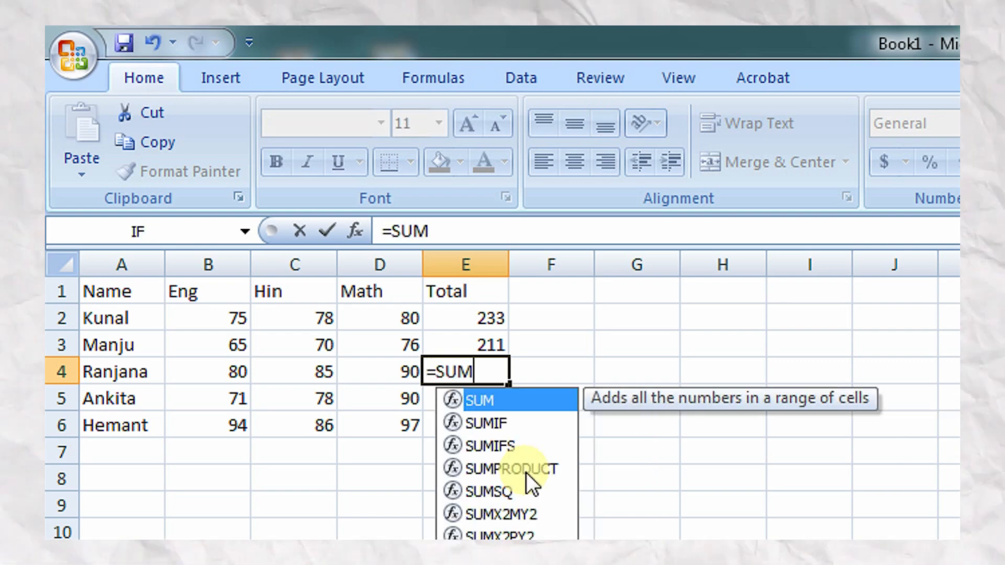
text(()
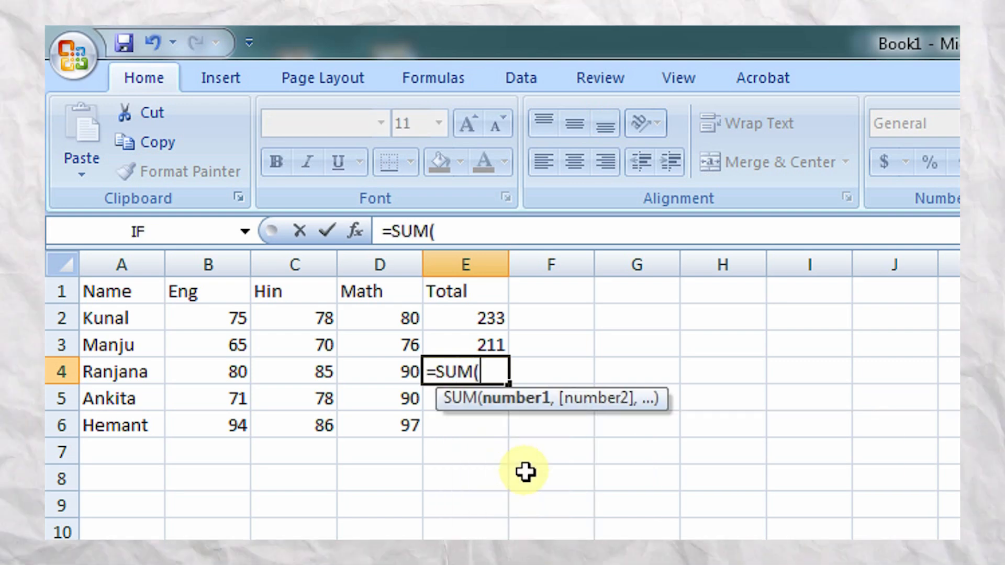
text(T)
key(BackSpace)
text(Ram)
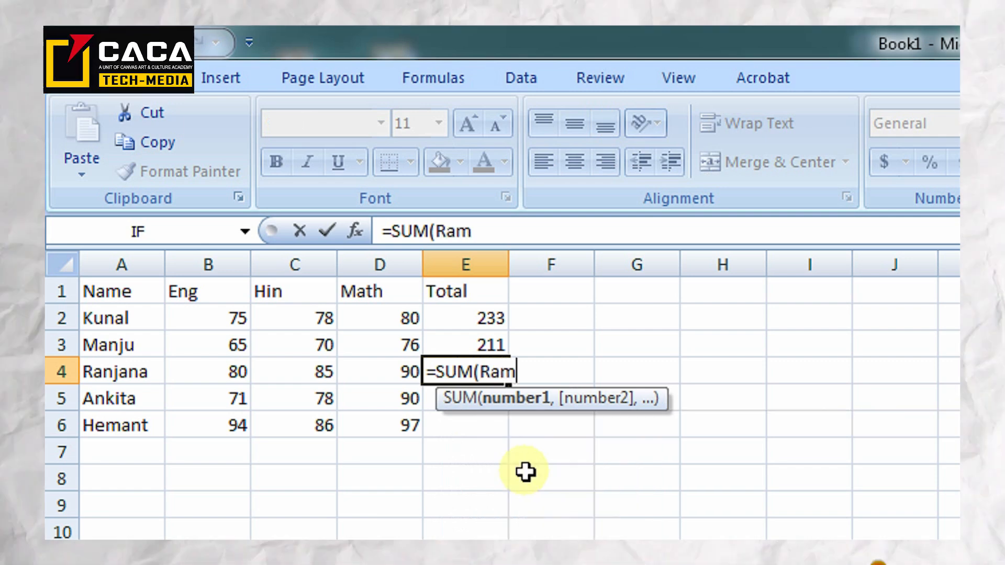
key(BackSpace)
text(m)
key(BackSpace)
text(n)
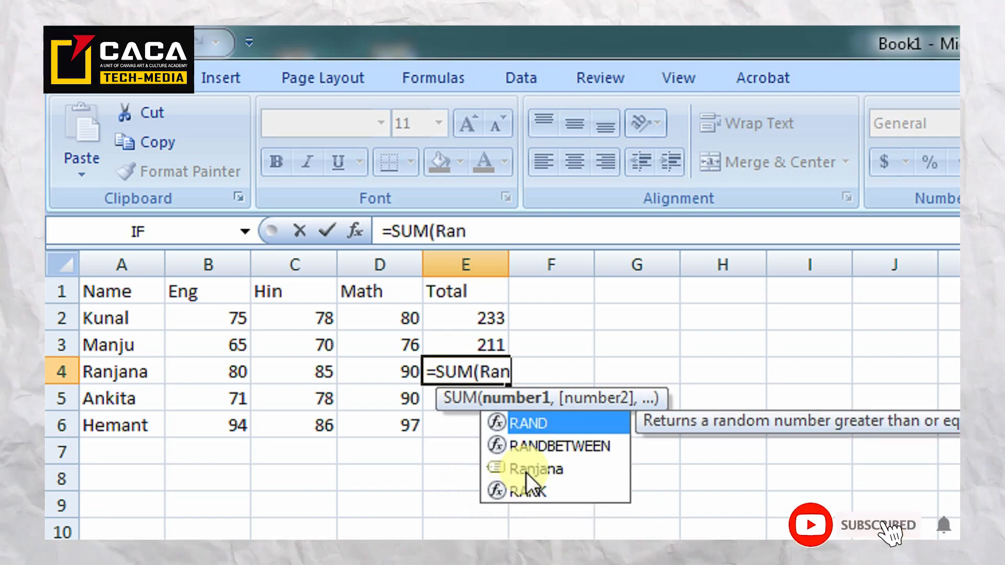
text(jana))
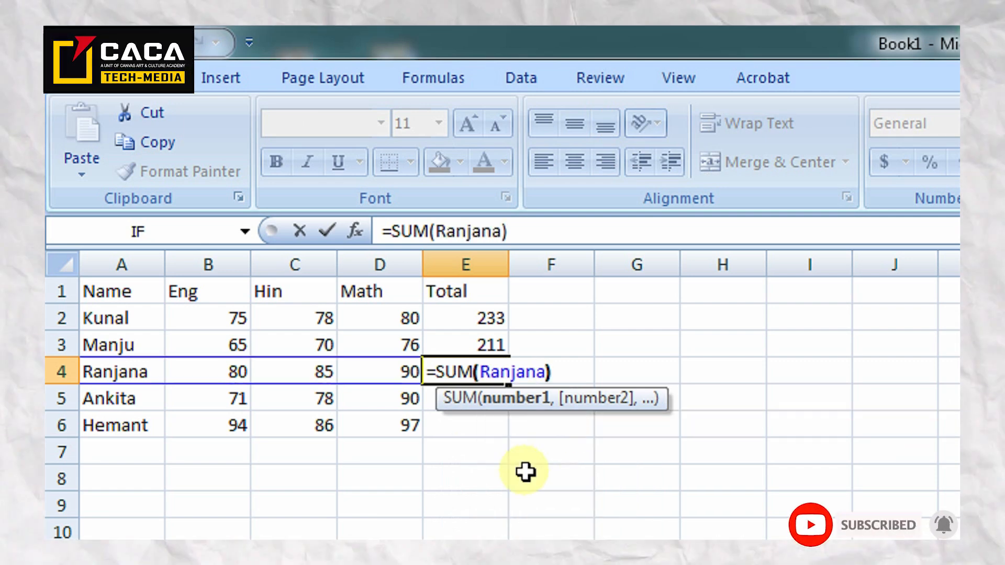
key(Return)
- Enter a SUM formula in cell E5 that totals the named range of the student in row 5
text(=)
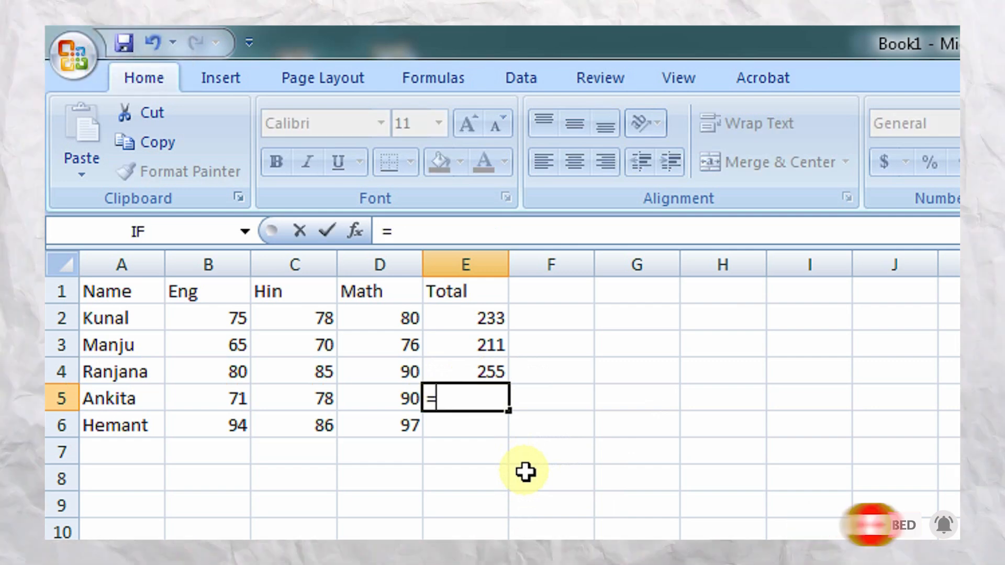
text(Su)
key(BackSpace)
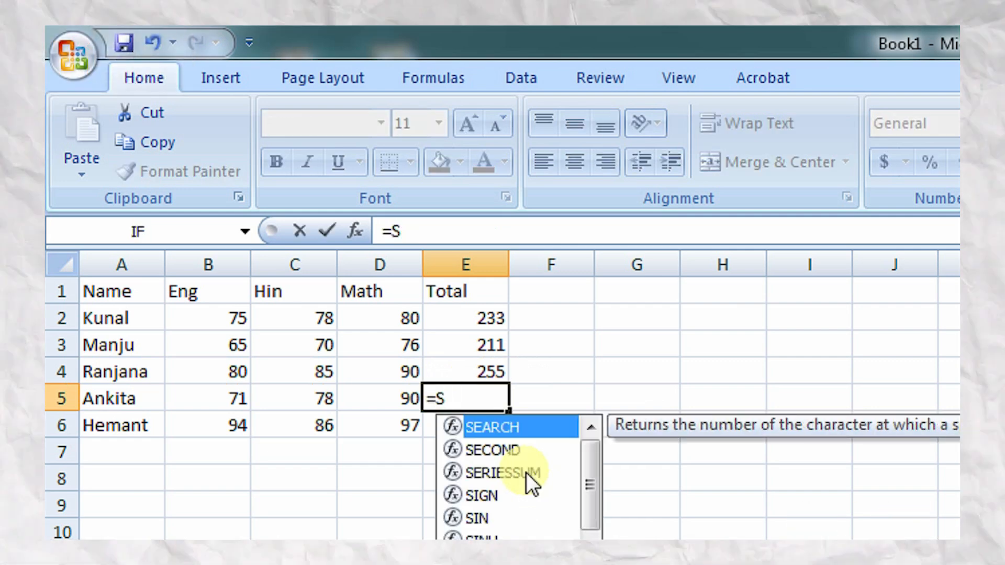
text(UM()
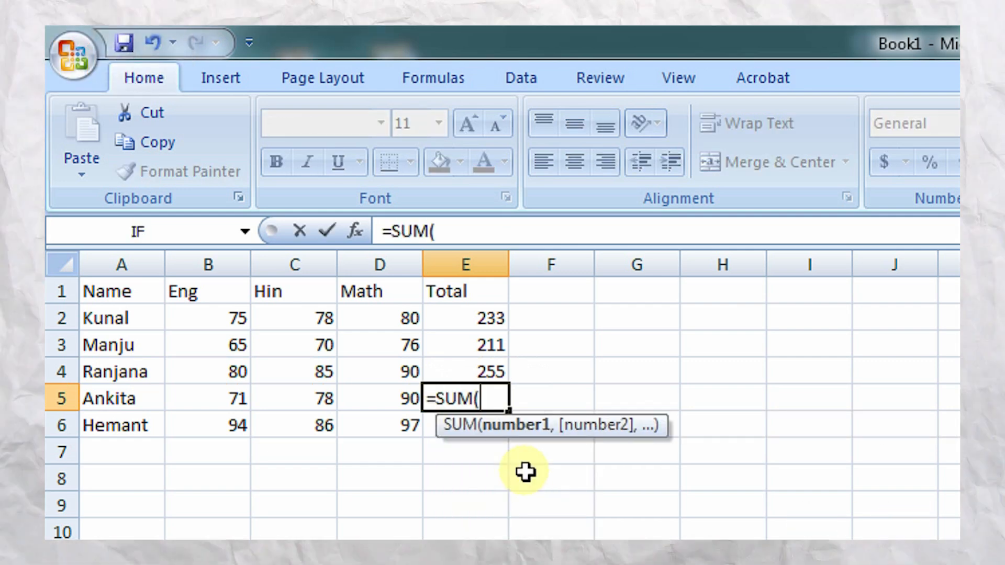
text(Ankita)
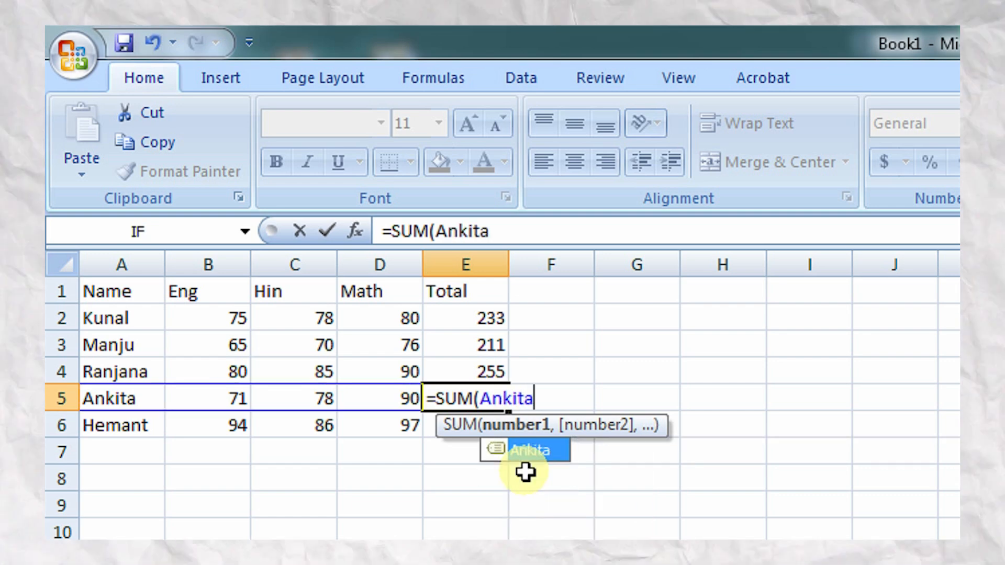
text())
key(Return)
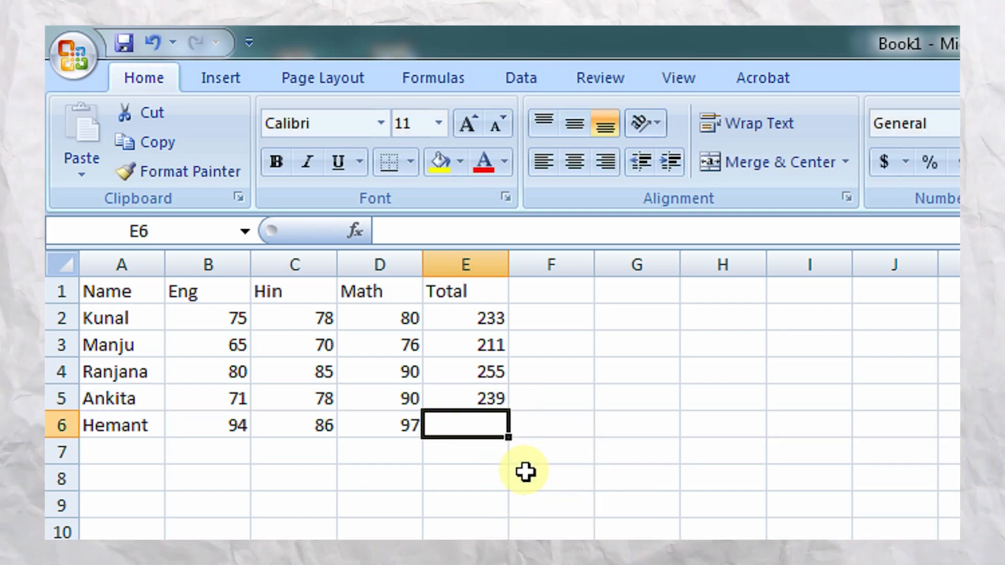
- Enter a SUM formula in cell E6 that totals the named range of the student in row 6
text(=S)
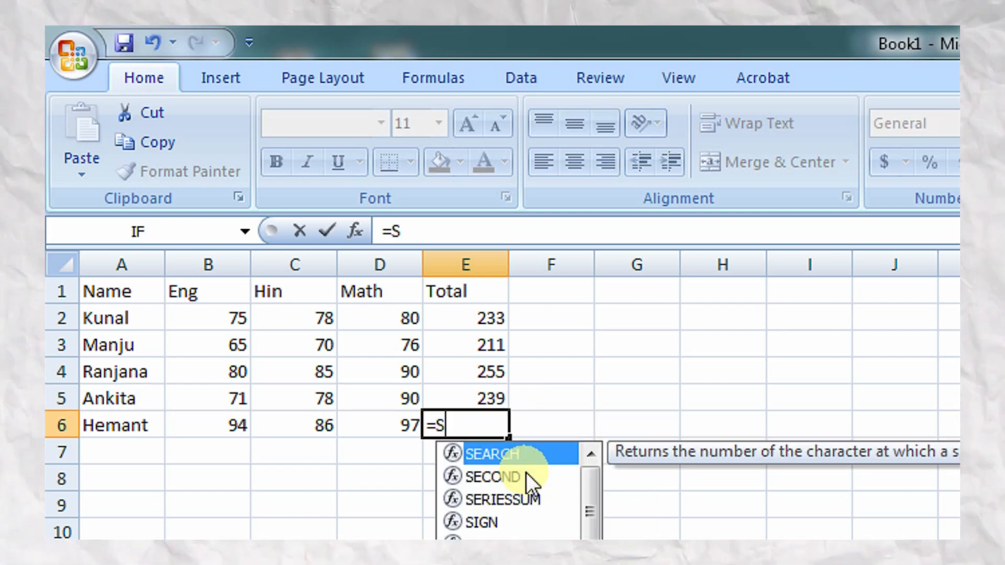
text(UM()
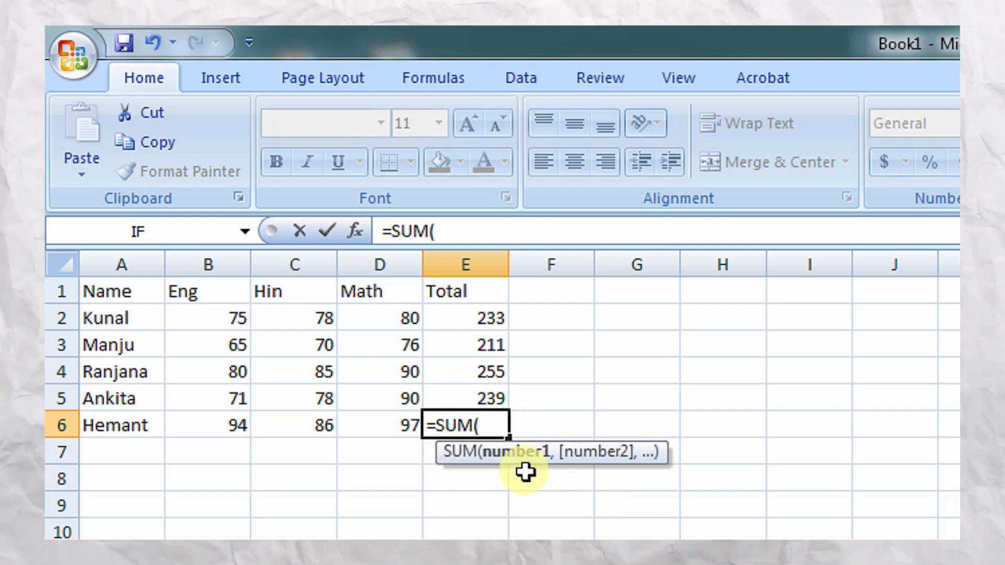
text(HE)
key(BackSpace)
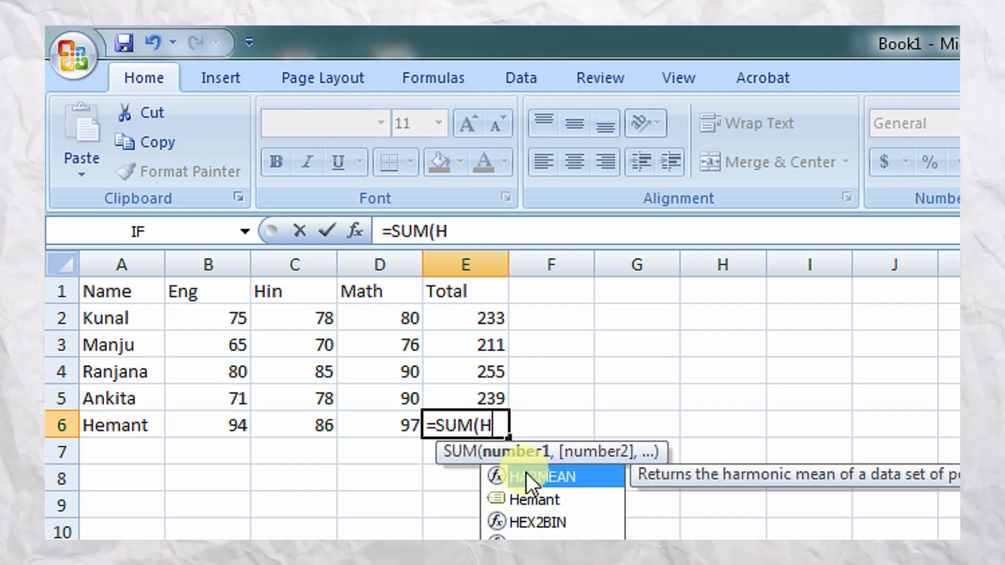
text(emany)
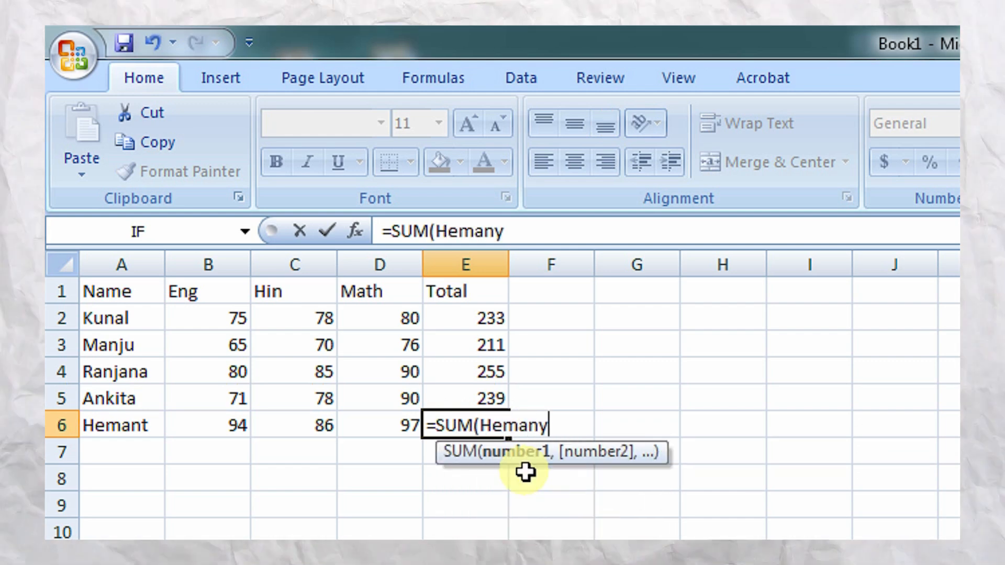
key(BackSpace)
text(t)
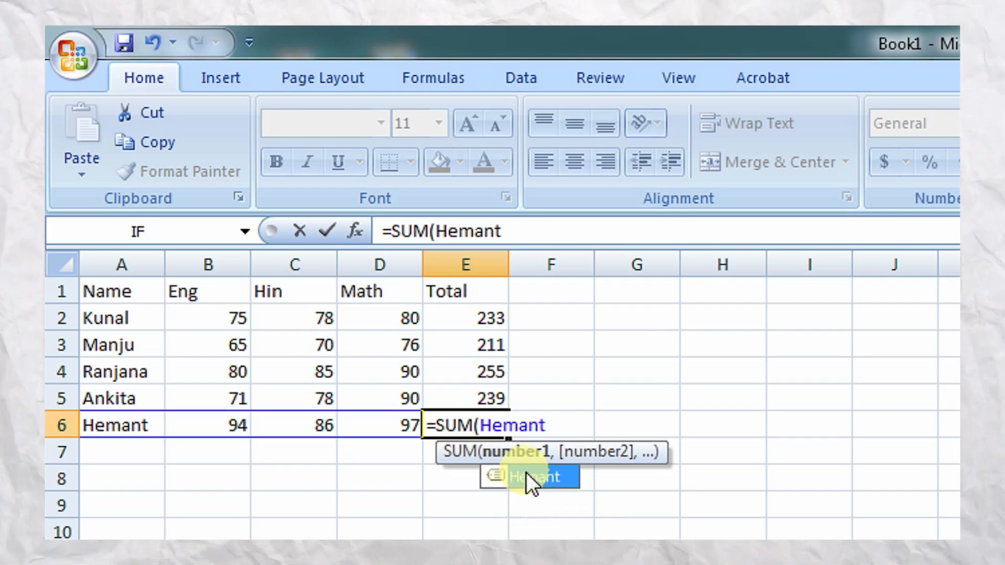
key(BackSpace)
text())
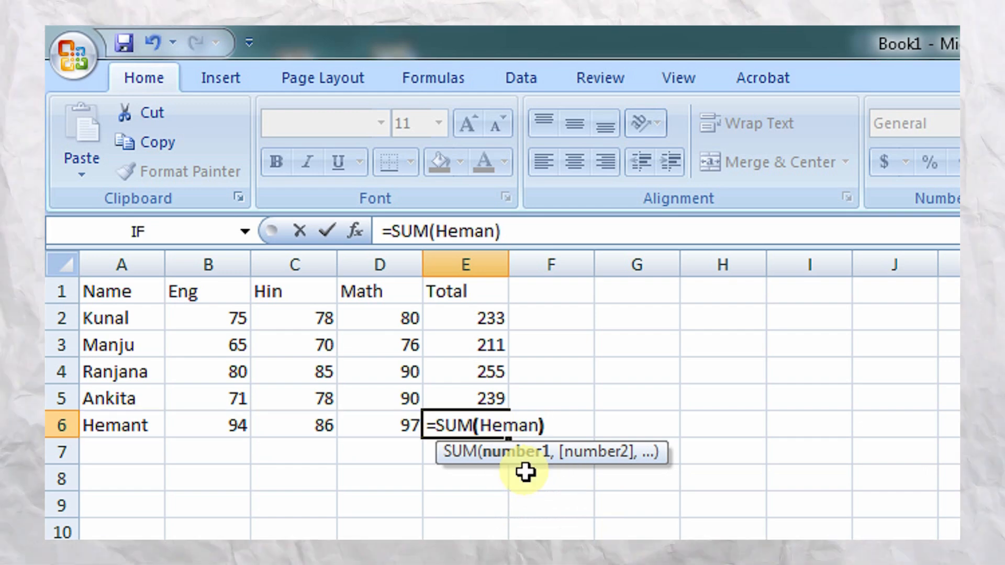
key(Return)
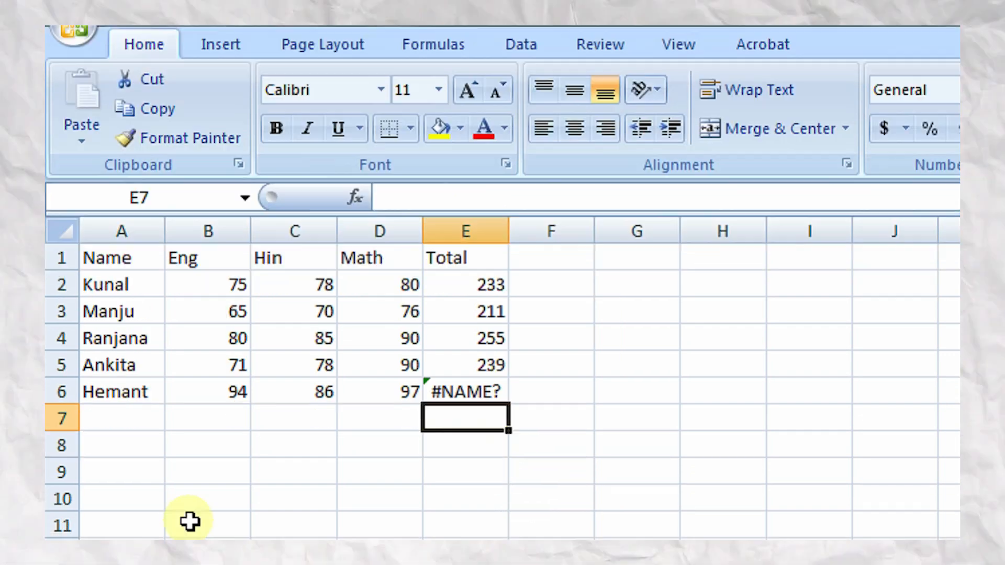
- Correct the misspelled range name in cell E6's SUM formula to match the student's name in row 6
click(460, 392)
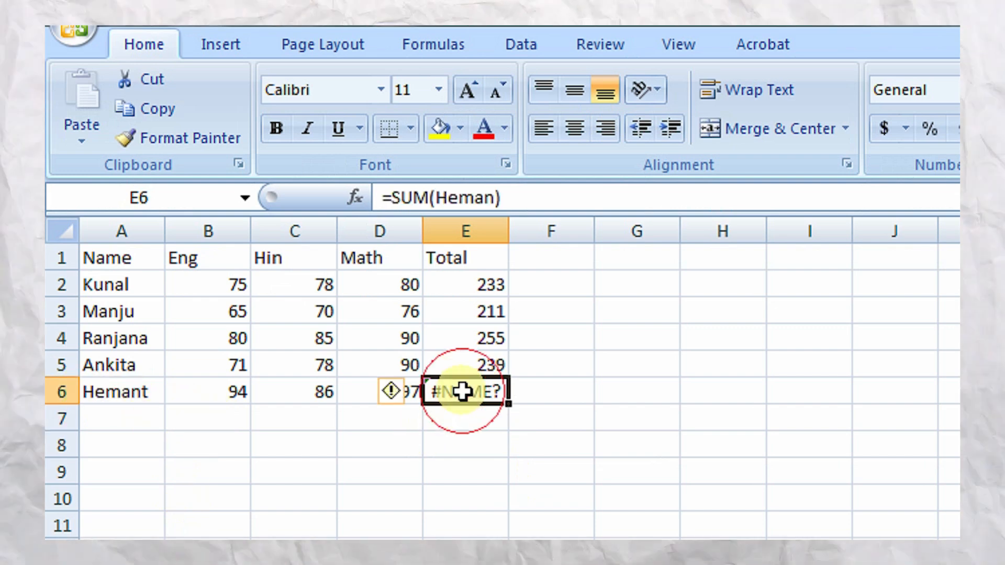
click(495, 198)
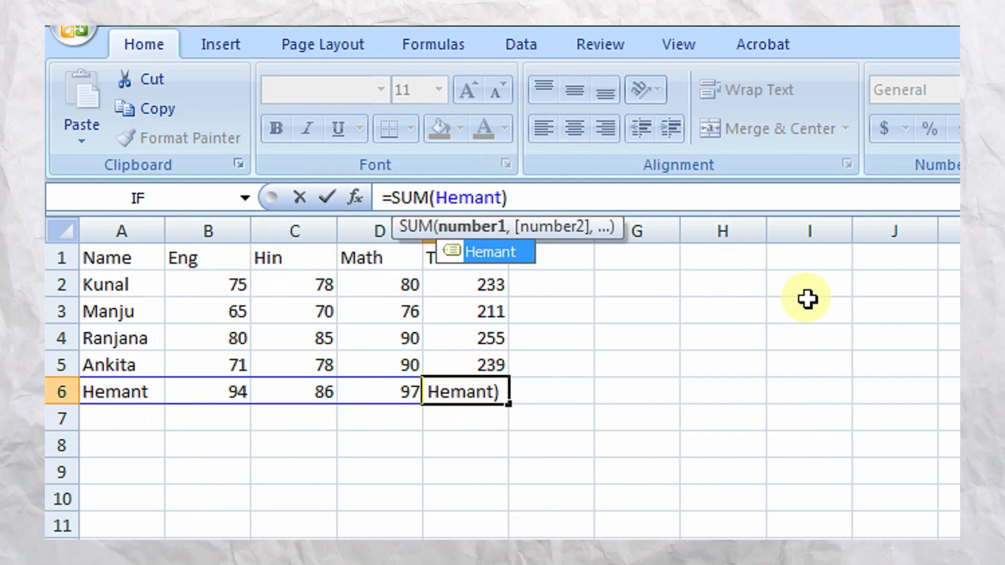
key(Return)
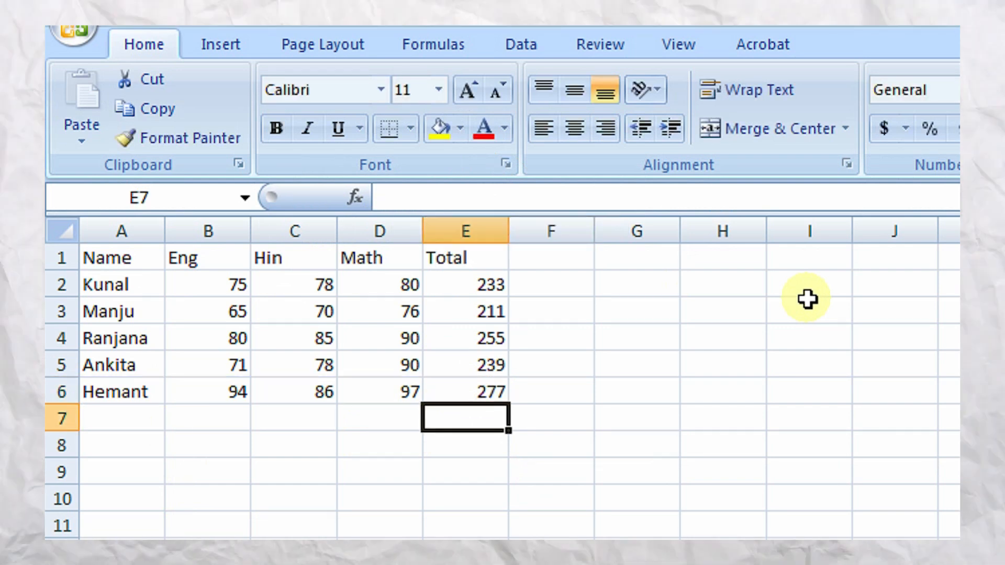
click(497, 391)
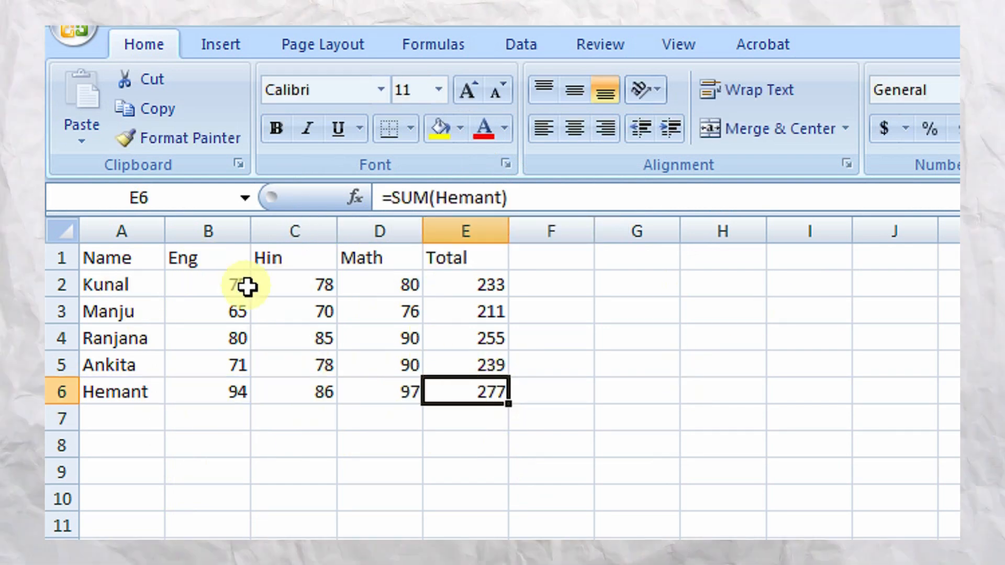
click(439, 434)
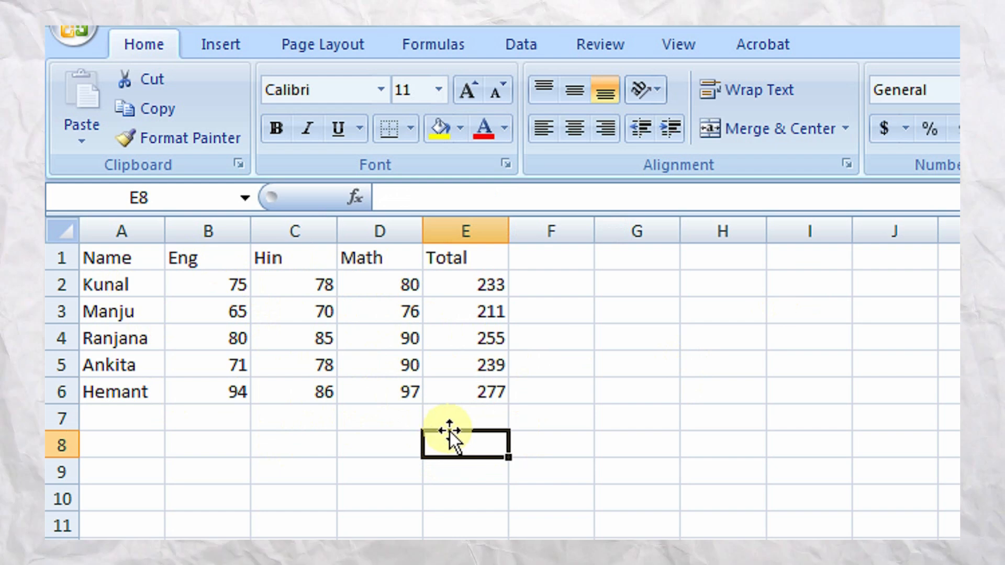
click(289, 452)
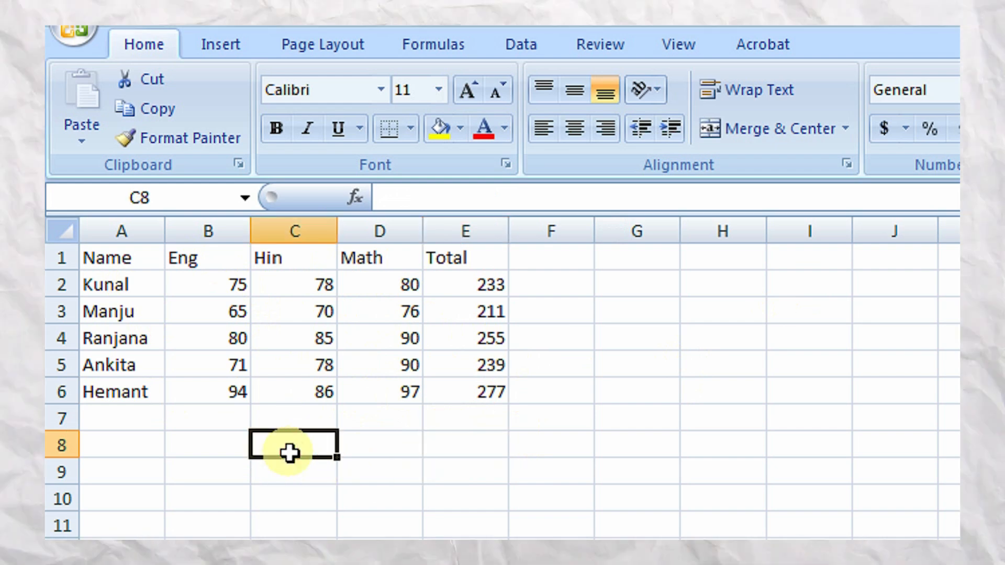